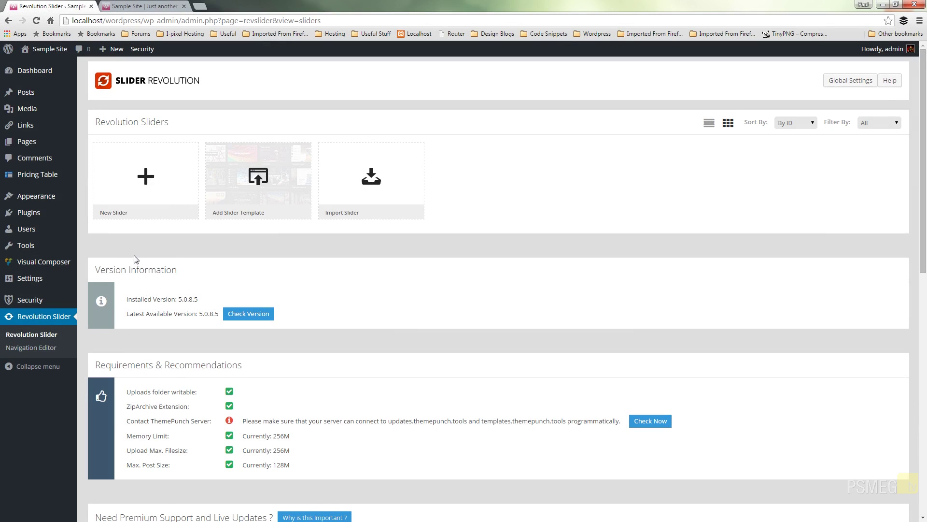
Create a new slider and look over its content source, title, slider type and slide layout settings.
click(144, 184)
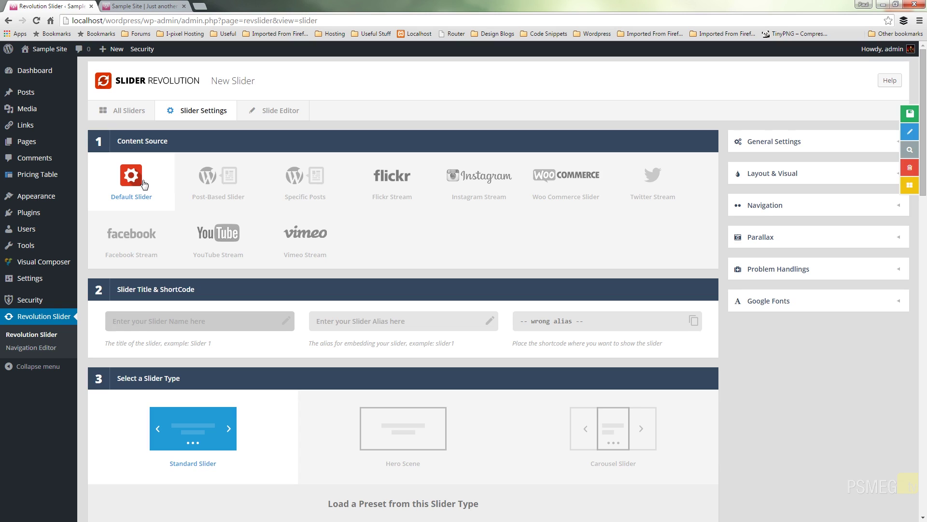
click(769, 380)
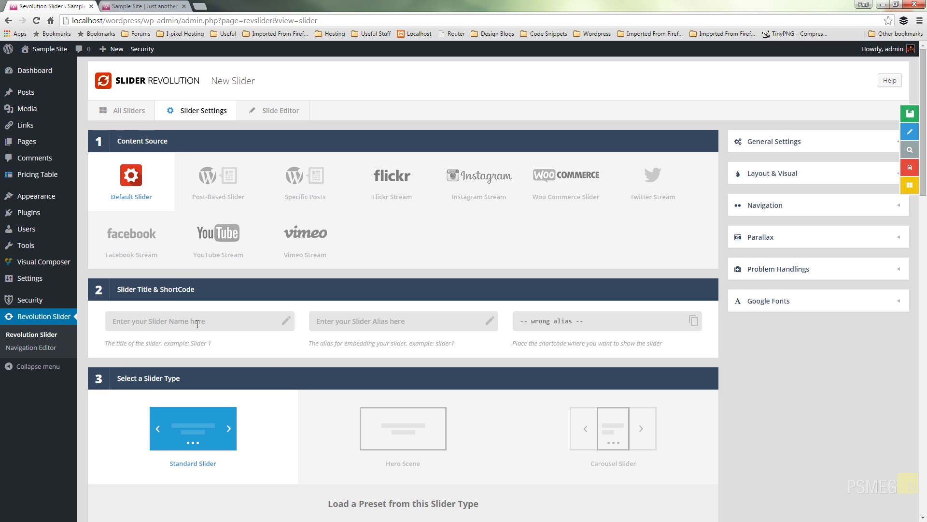
scroll(292, 389, down, 1)
scroll(281, 400, down, 2)
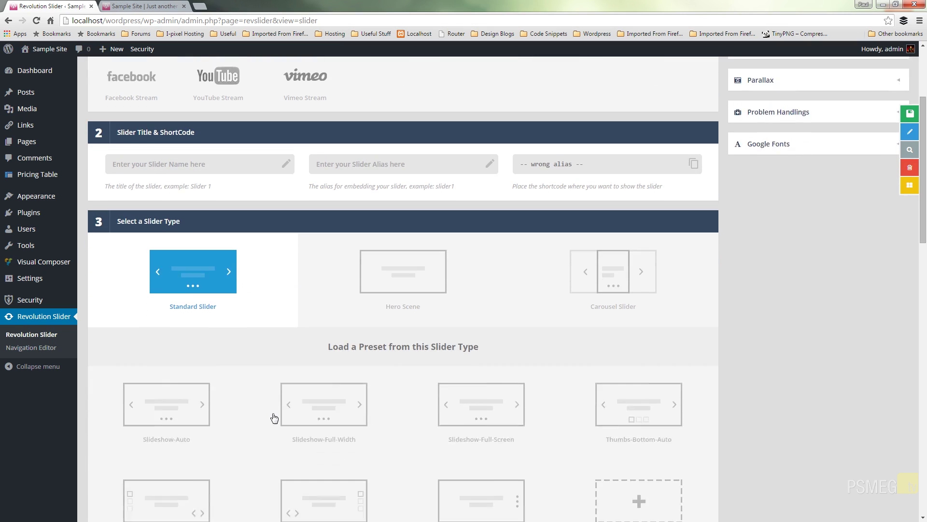
scroll(234, 364, down, 5)
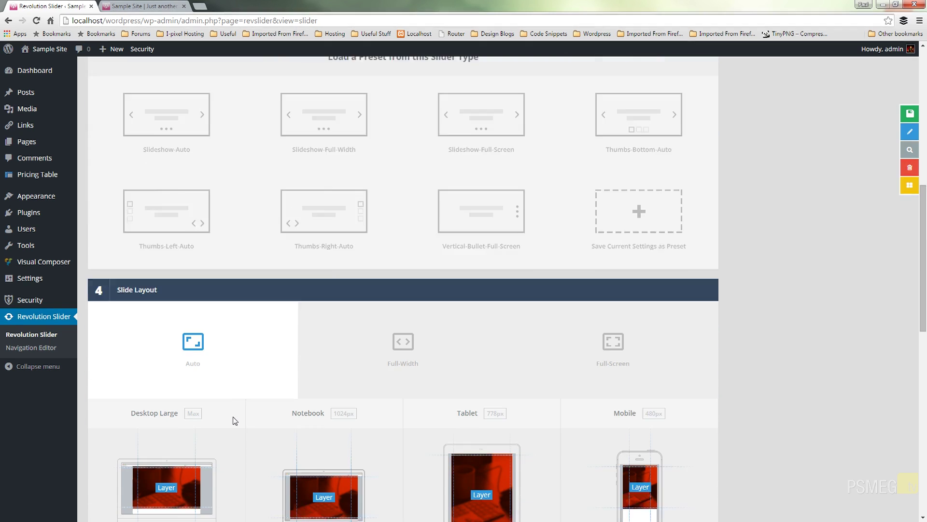
scroll(233, 421, down, 1)
scroll(220, 407, down, 4)
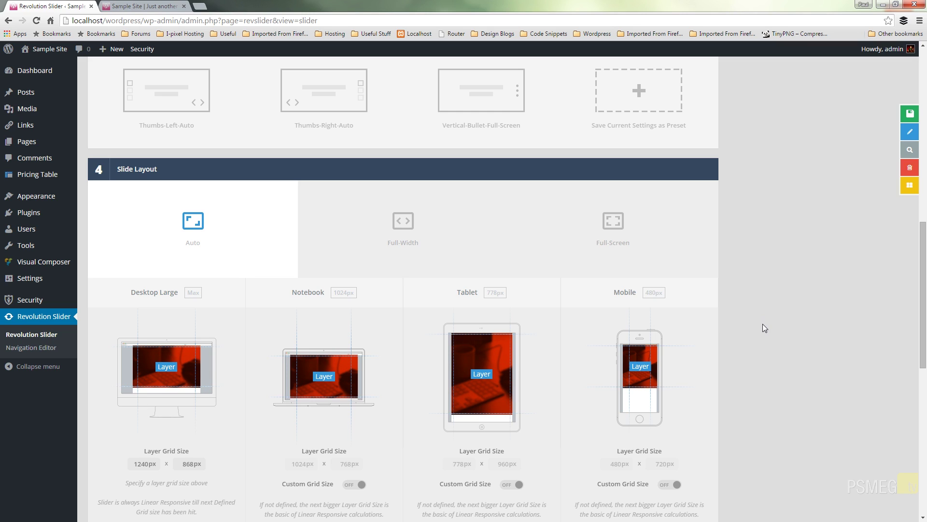
scroll(763, 328, up, 15)
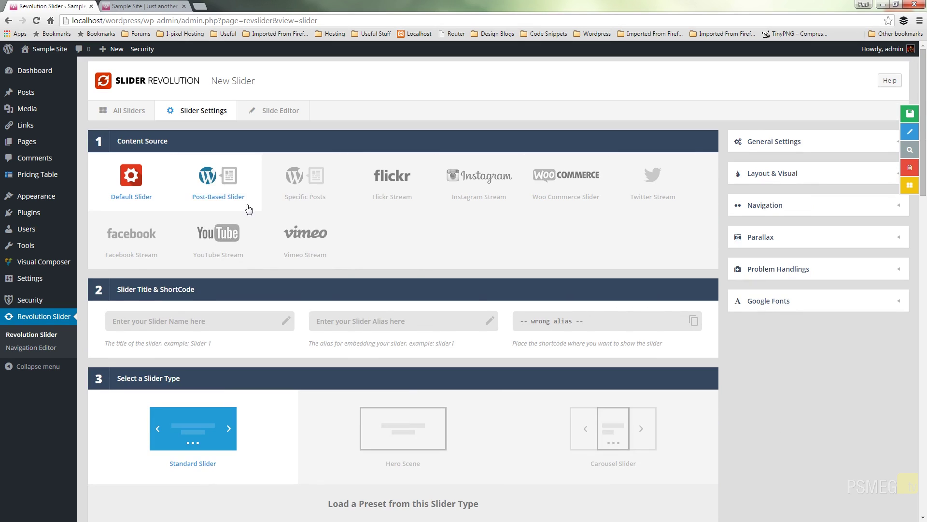
Title the slider Homepage and set its alias to homepage.
click(194, 322)
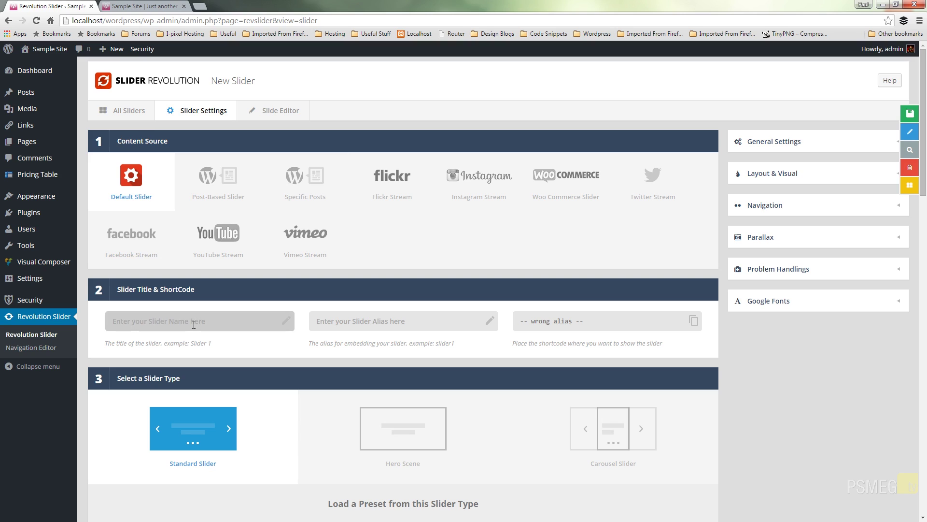
text(Homepage)
click(363, 320)
text(homepage)
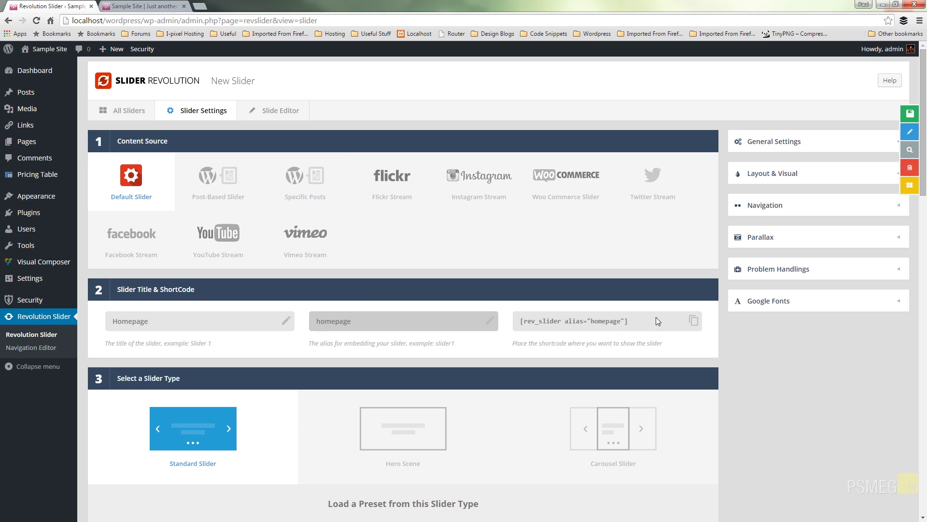
click(656, 317)
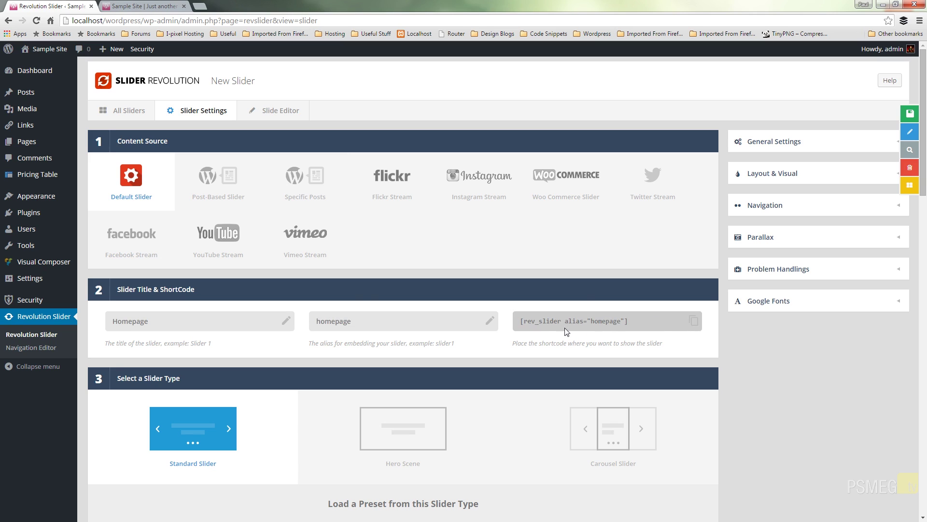
Load the Slideshow-Auto preset for the Standard Slider type.
scroll(772, 368, down, 4)
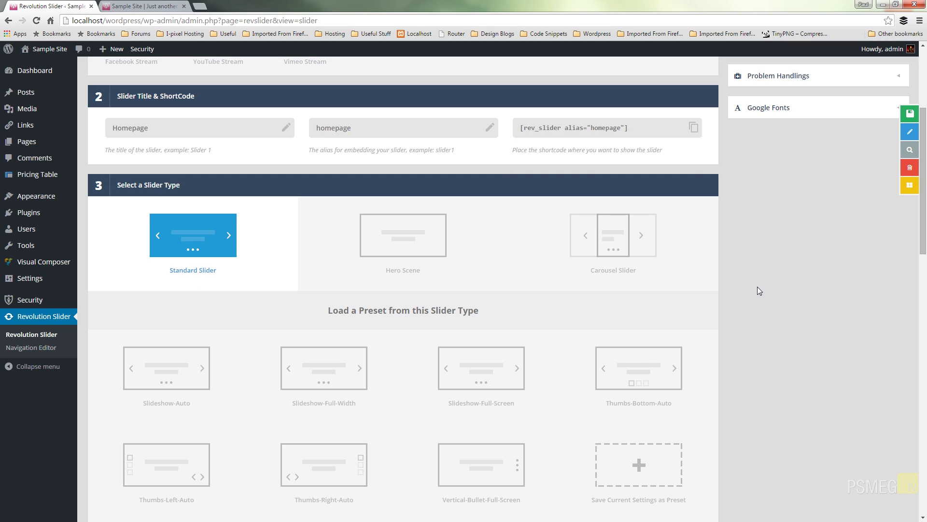
scroll(758, 290, down, 2)
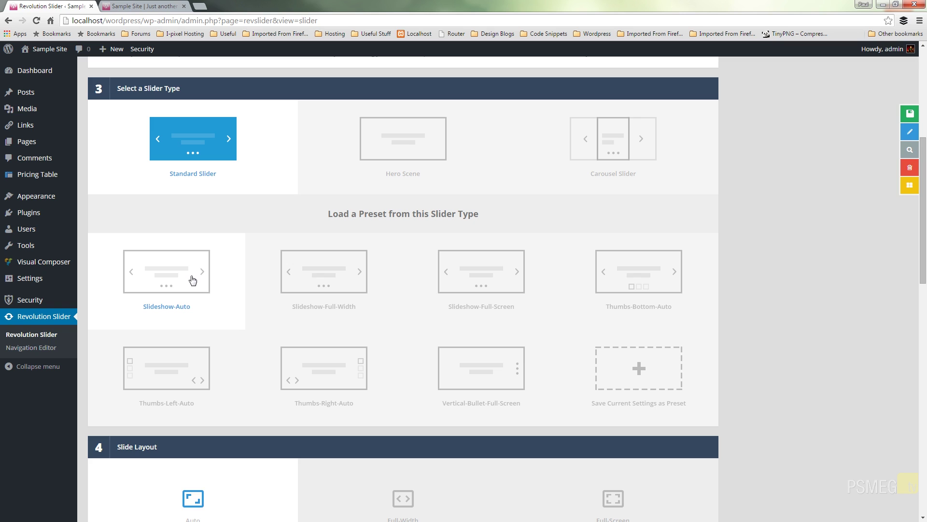
click(205, 279)
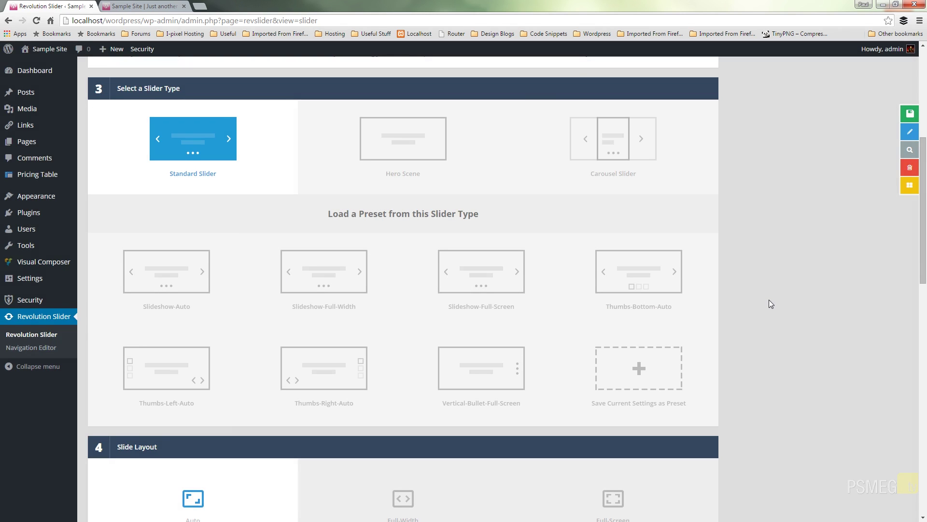
Try the Full-Width and Full-Screen slide layouts and return the layout to Auto.
scroll(769, 302, down, 4)
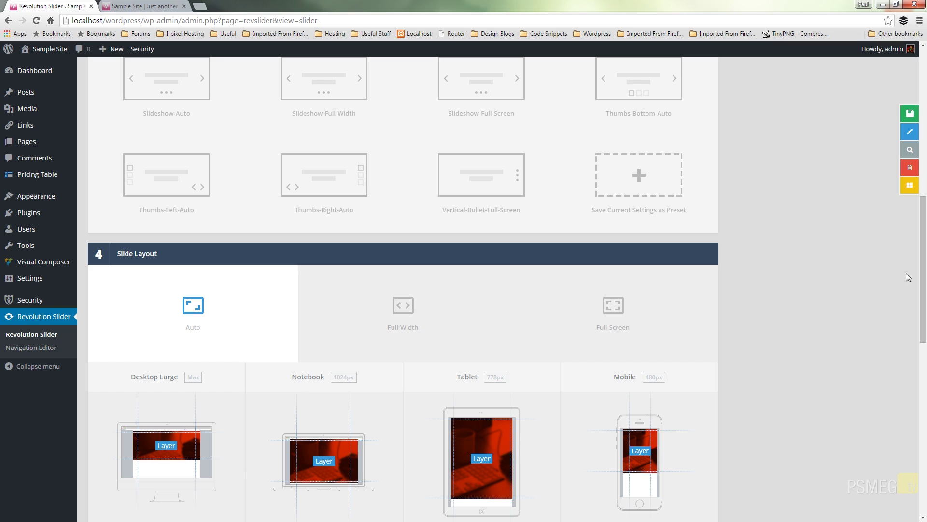
scroll(908, 276, down, 3)
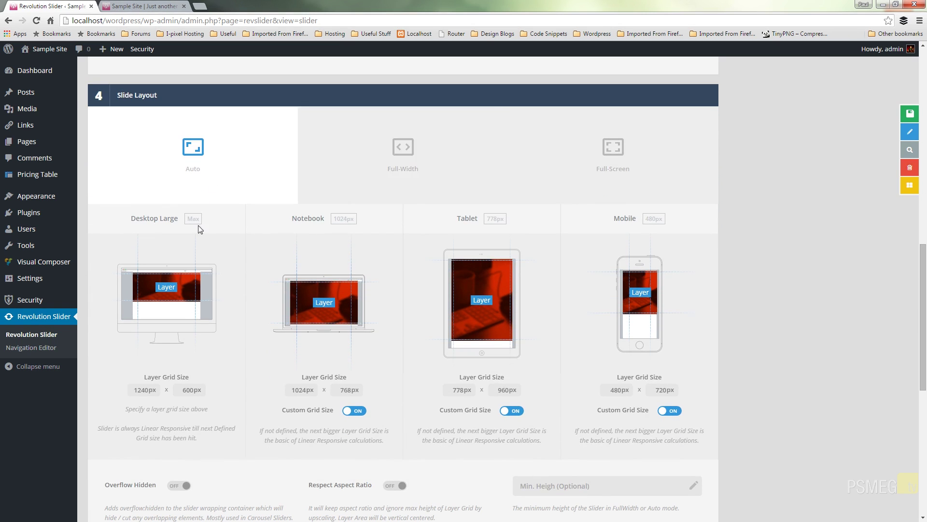
click(400, 157)
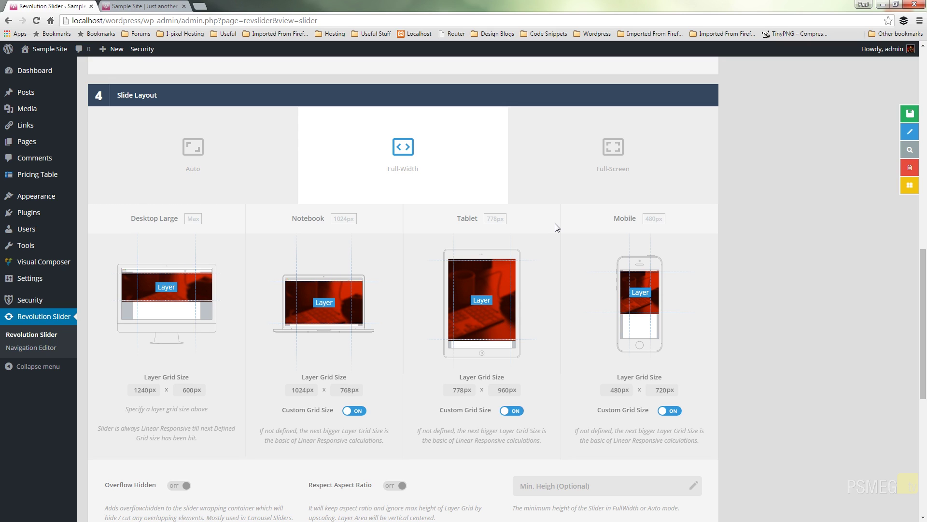
click(616, 153)
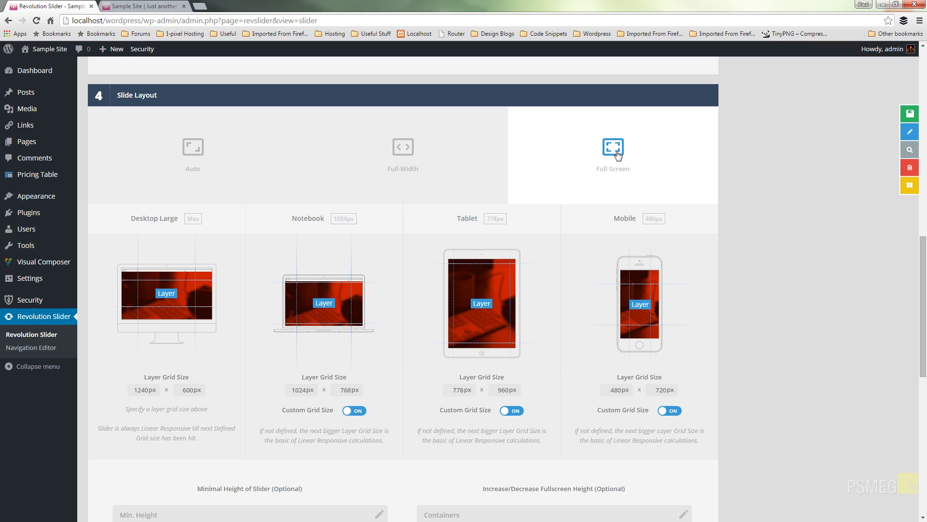
click(227, 164)
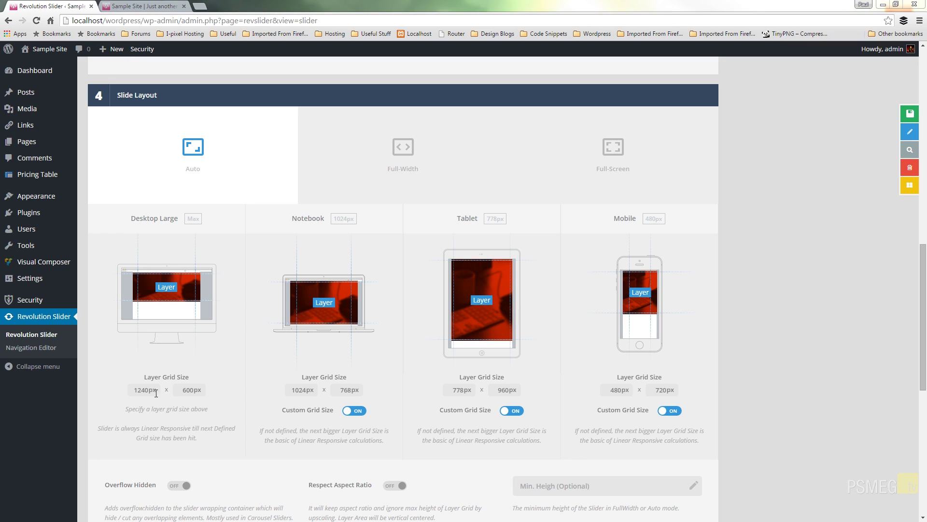
Set the Desktop Large layer grid size to 1038 px by 350 px.
drag(148, 389, 93, 392)
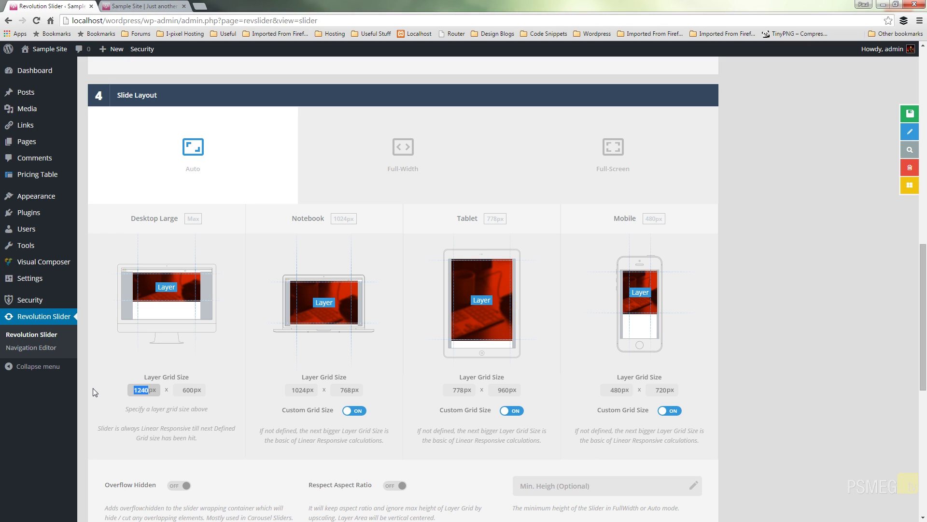
text(1038)
click(191, 389)
drag(191, 389, 145, 377)
text(350)
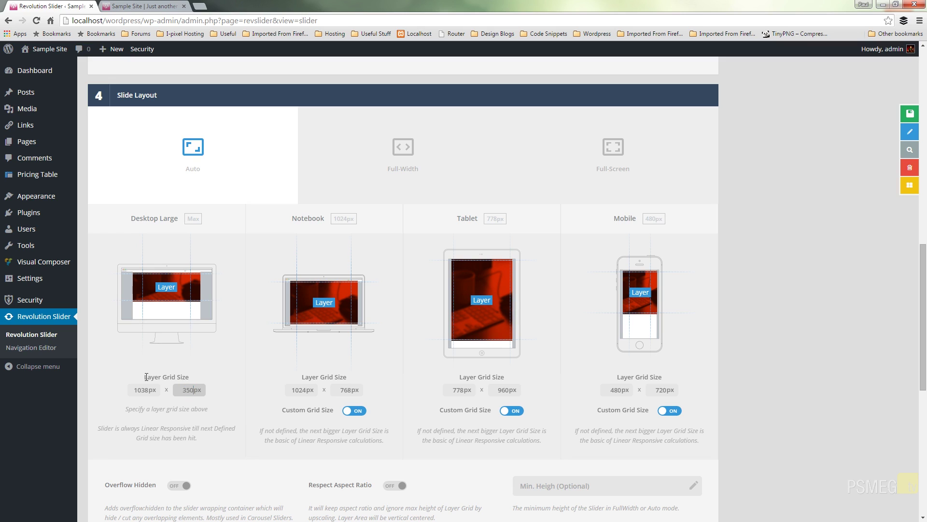
click(242, 359)
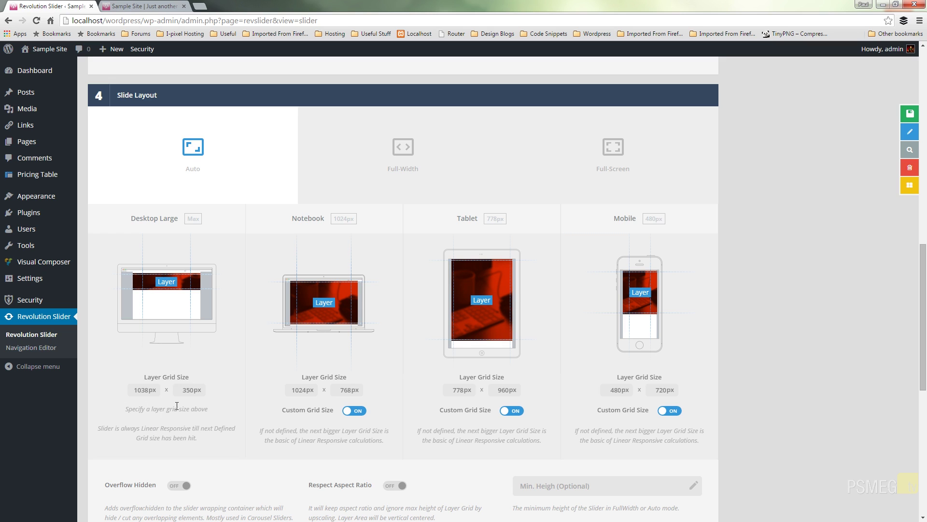
Examine the remaining slider setup sections and the Slideshow, Defaults and Progress Bar options of the general settings.
scroll(776, 369, down, 4)
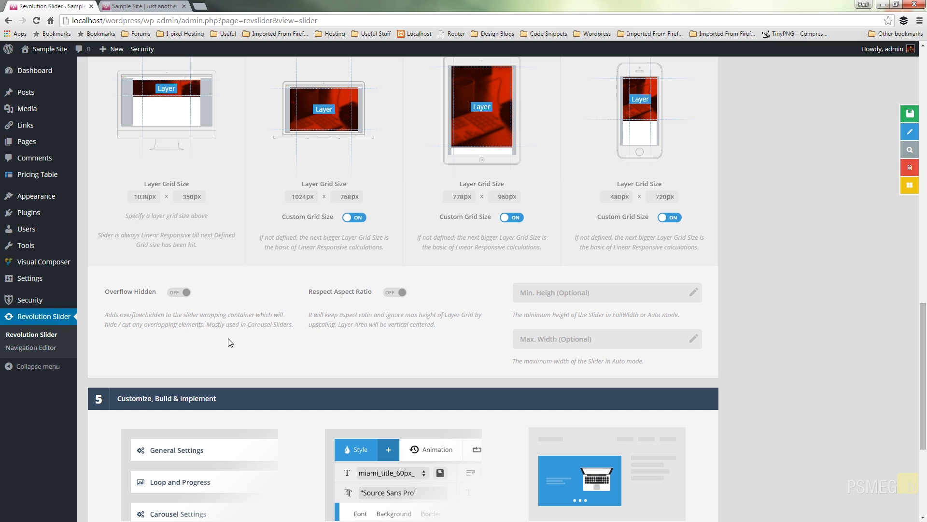
scroll(831, 359, down, 4)
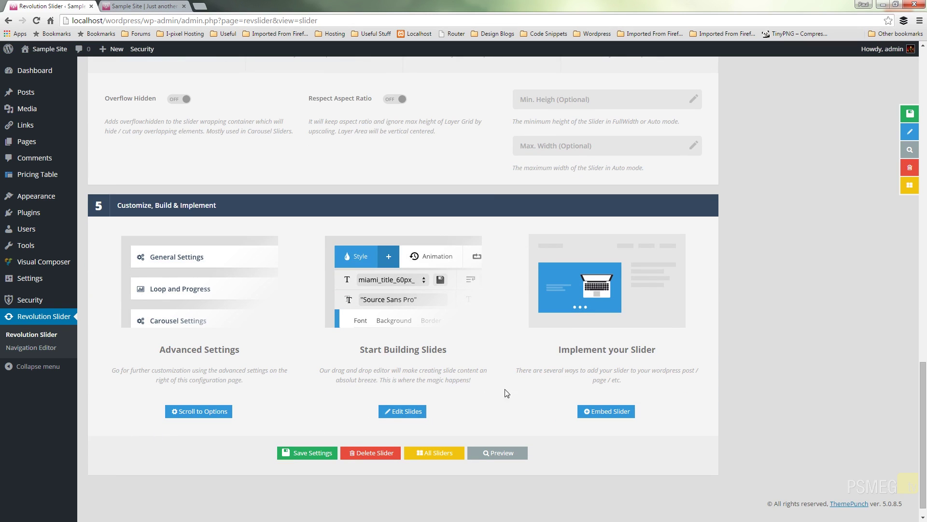
scroll(877, 327, up, 15)
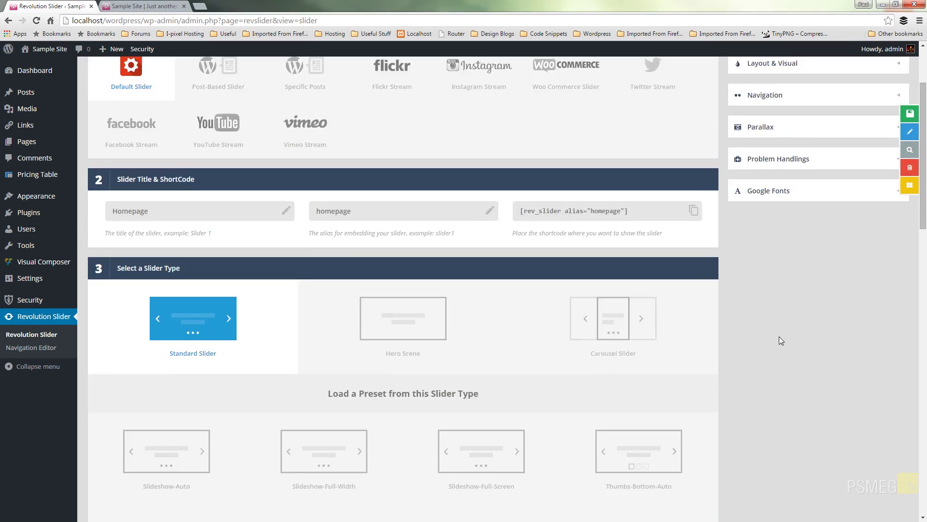
scroll(781, 340, up, 3)
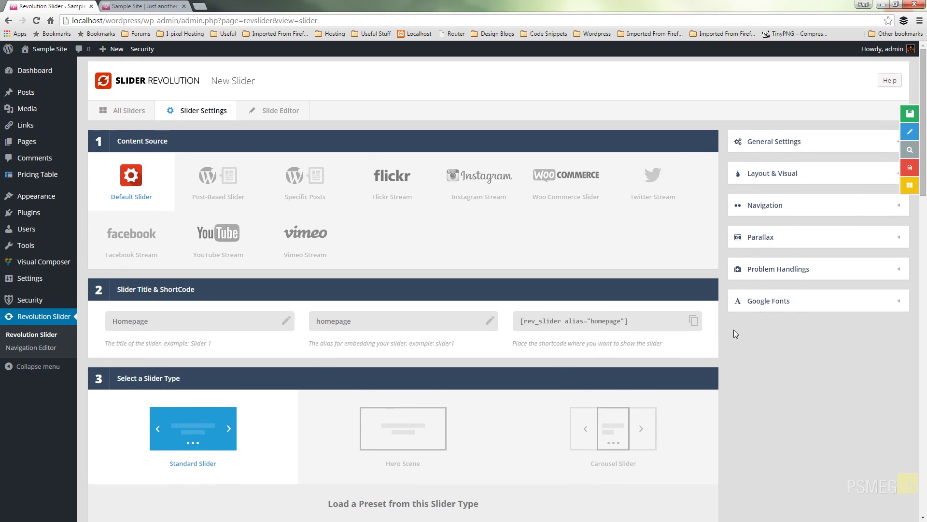
click(755, 147)
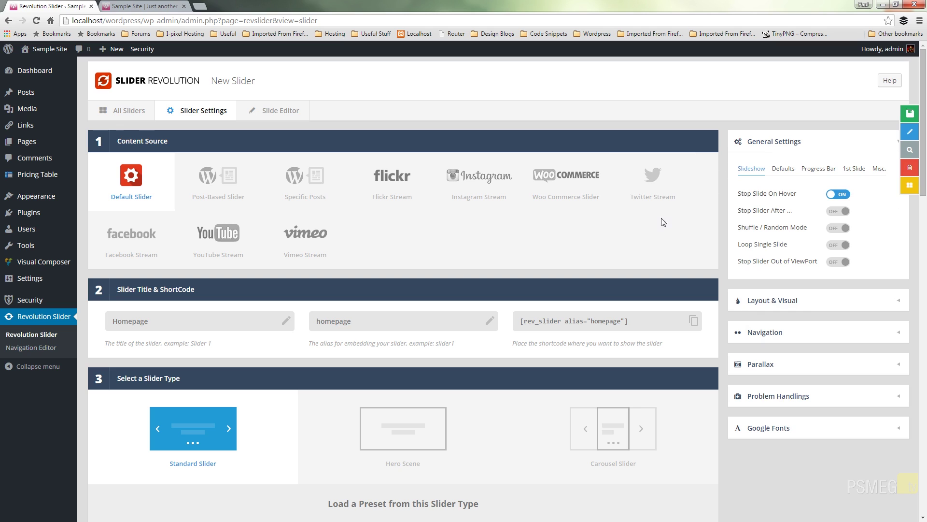
mouse_move(766, 202)
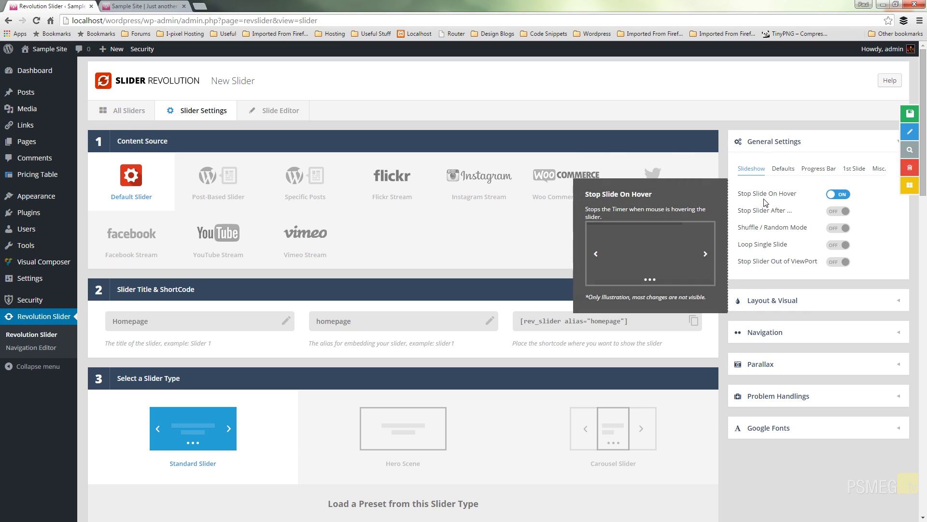
click(782, 169)
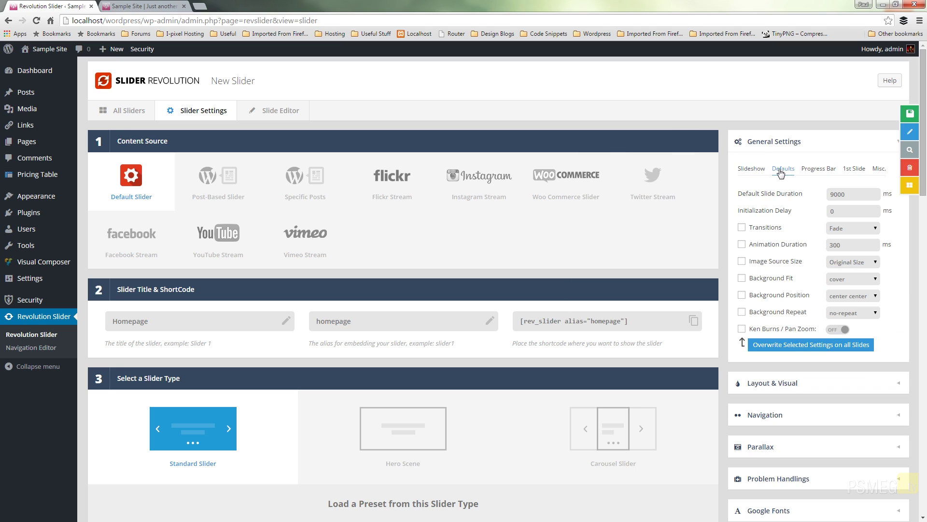
click(813, 170)
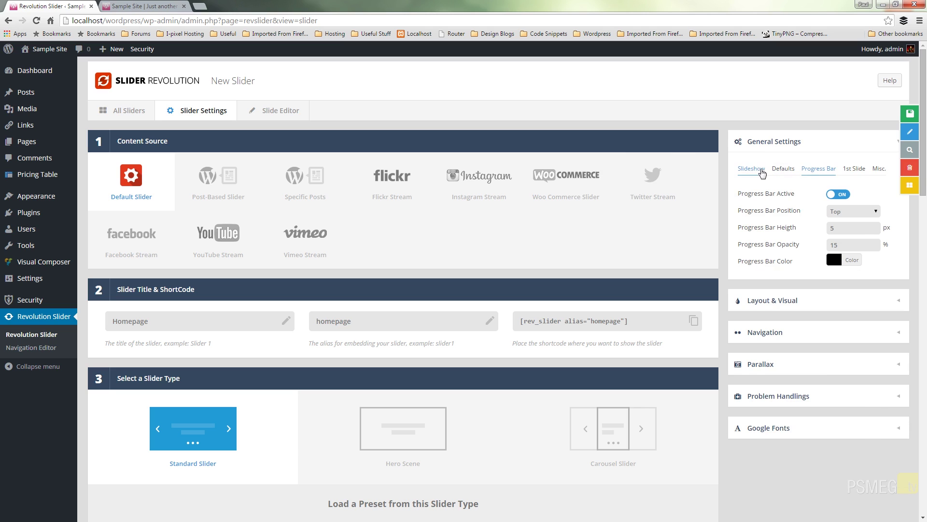
Examine the Layout & Visual appearance options, including the available shadow types, and collapse the section.
click(760, 300)
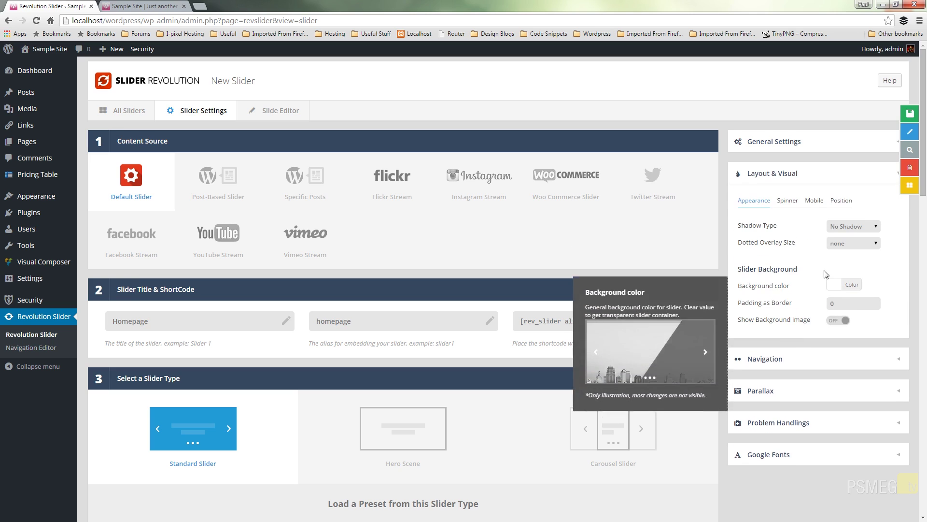
click(848, 227)
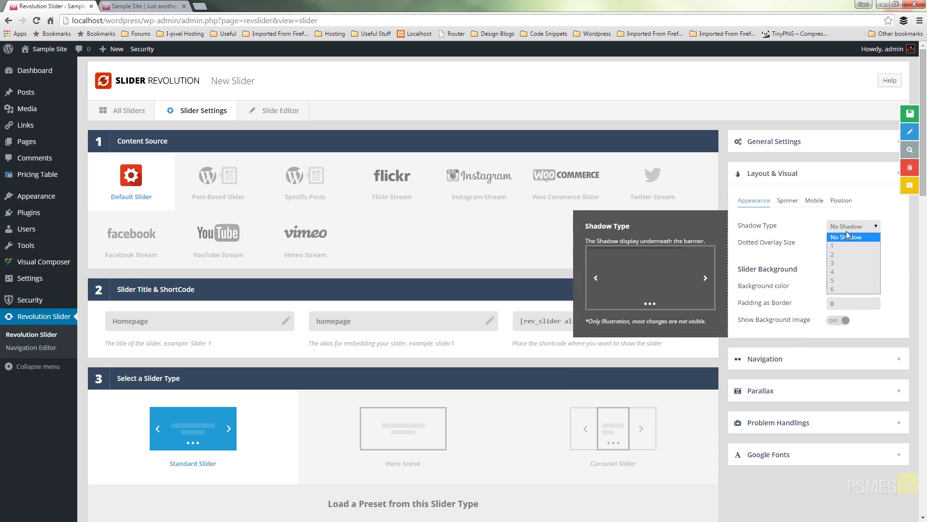
click(871, 202)
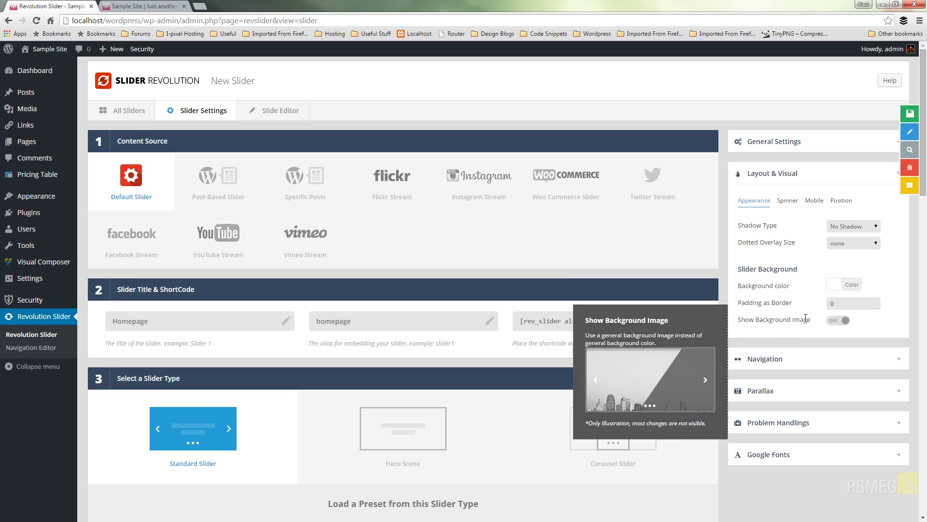
click(896, 175)
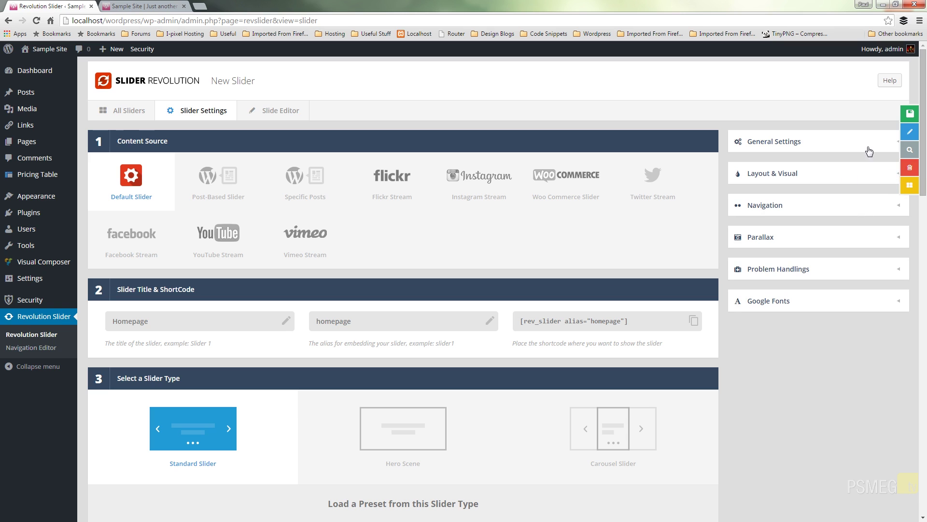
Save the new slider's settings and open the Homepage slider in the slide editor.
click(908, 115)
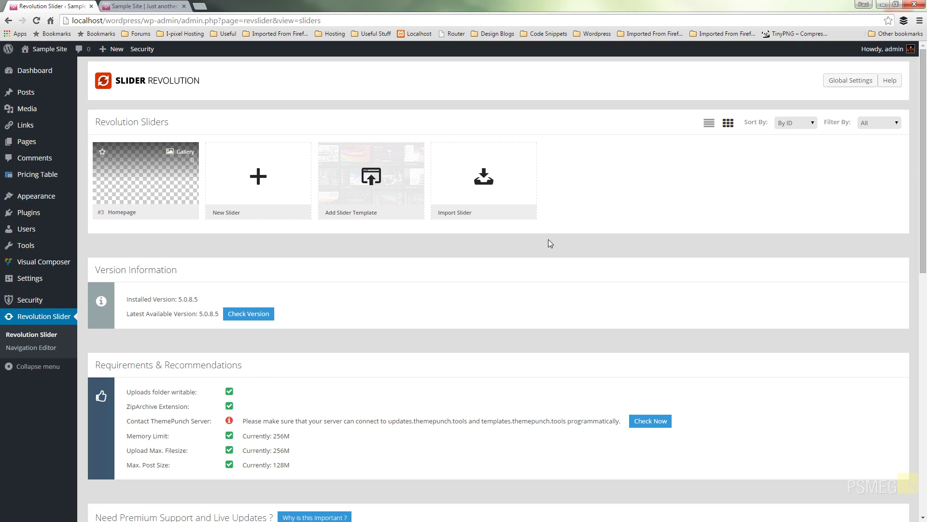
mouse_move(149, 217)
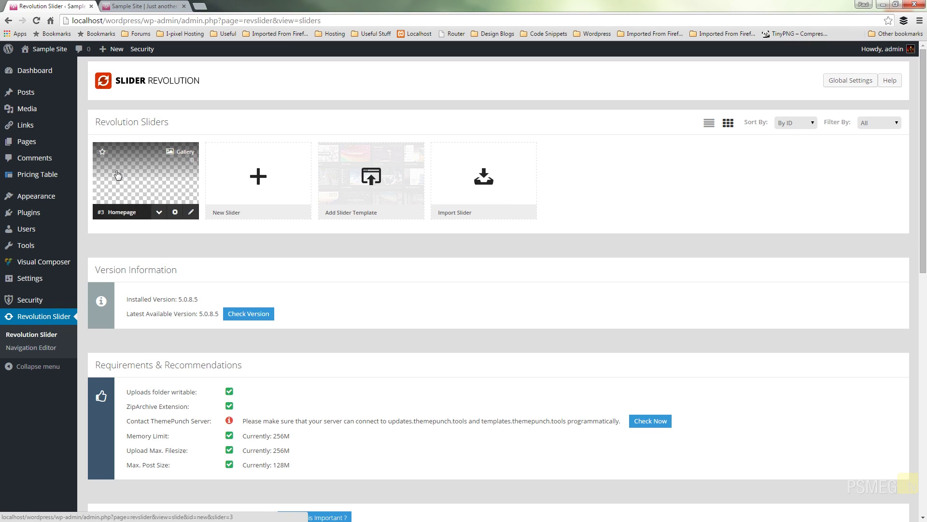
click(180, 190)
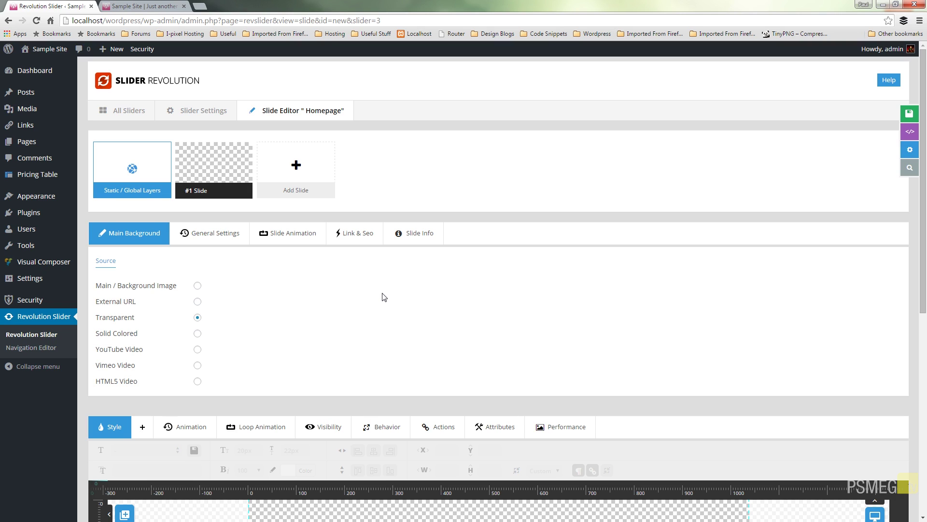
Set the slide's main background to the graphic-design-bg.jpg image from the media library.
scroll(708, 286, down, 2)
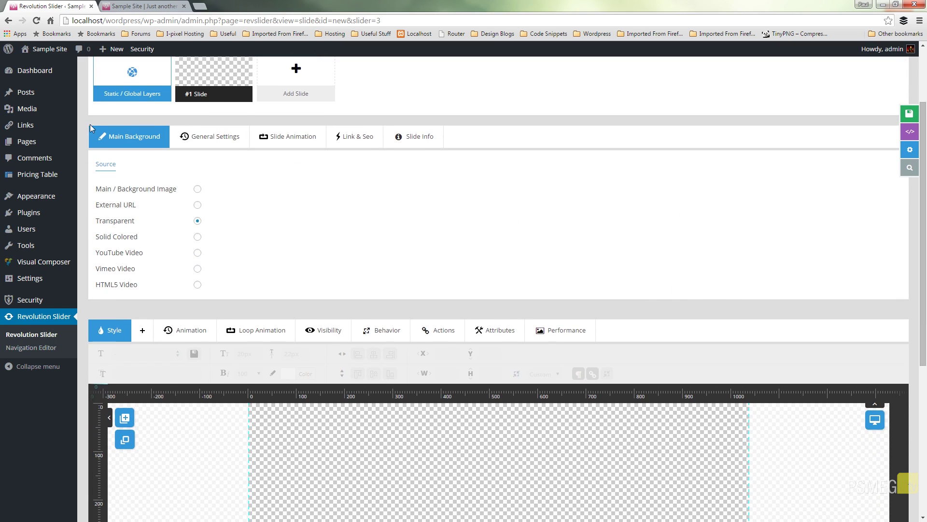
click(198, 220)
click(198, 189)
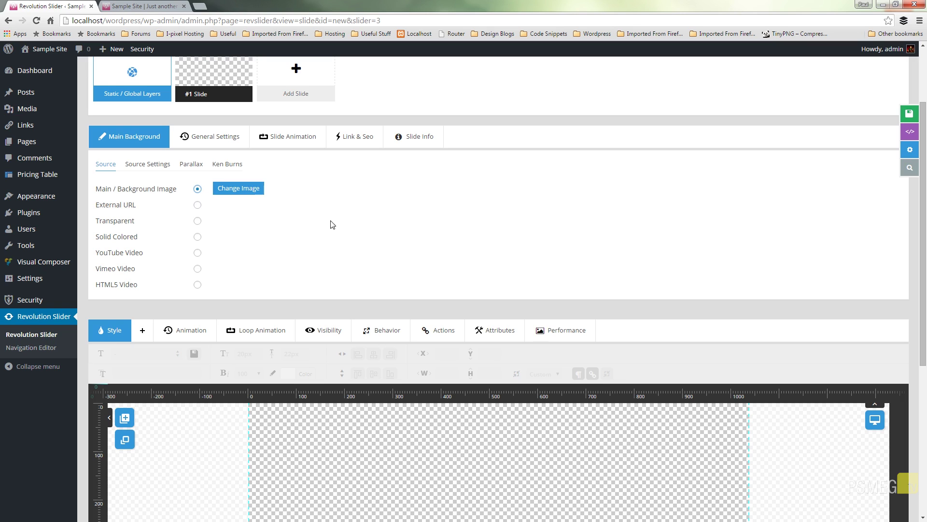
click(250, 190)
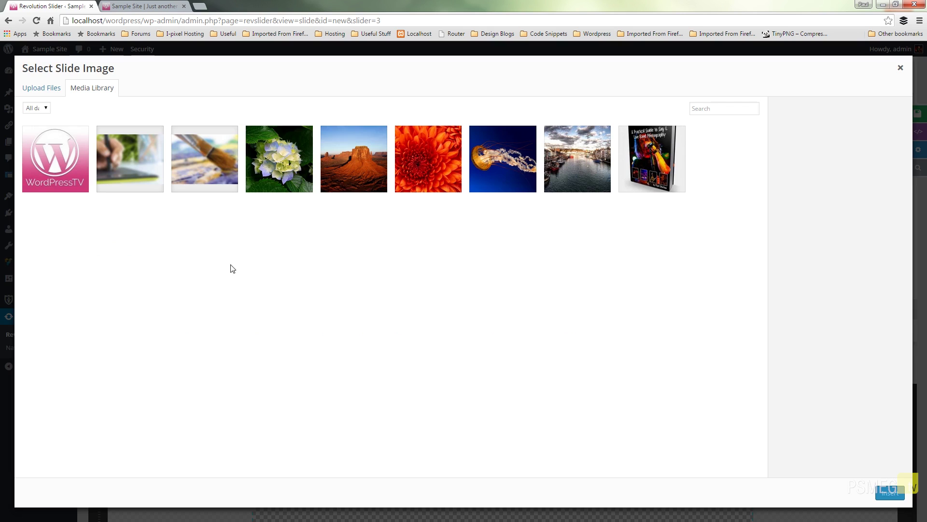
click(145, 160)
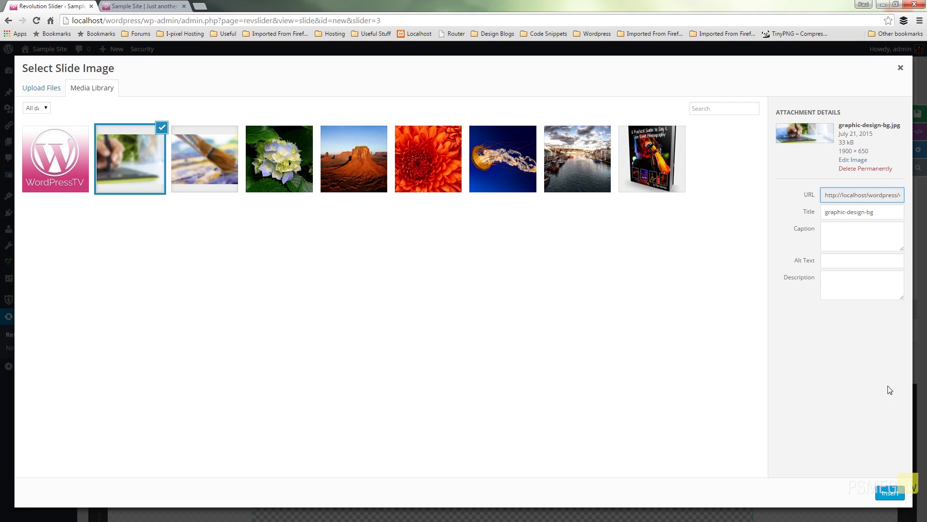
click(890, 492)
scroll(690, 240, down, 2)
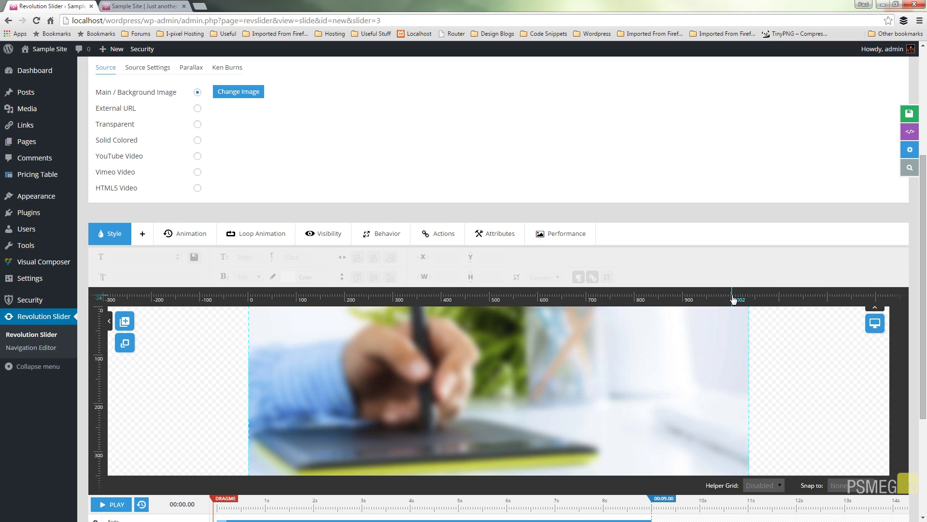
drag(924, 239, 925, 349)
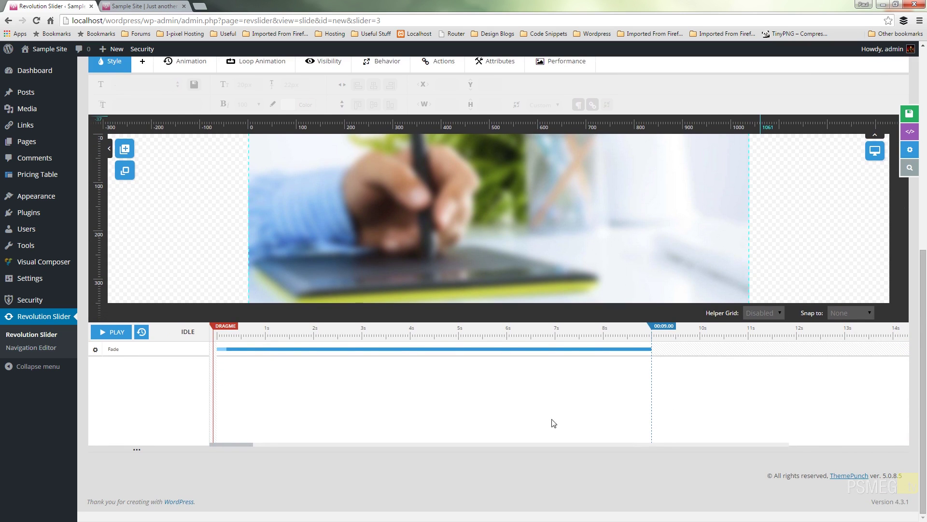
drag(924, 314, 926, 222)
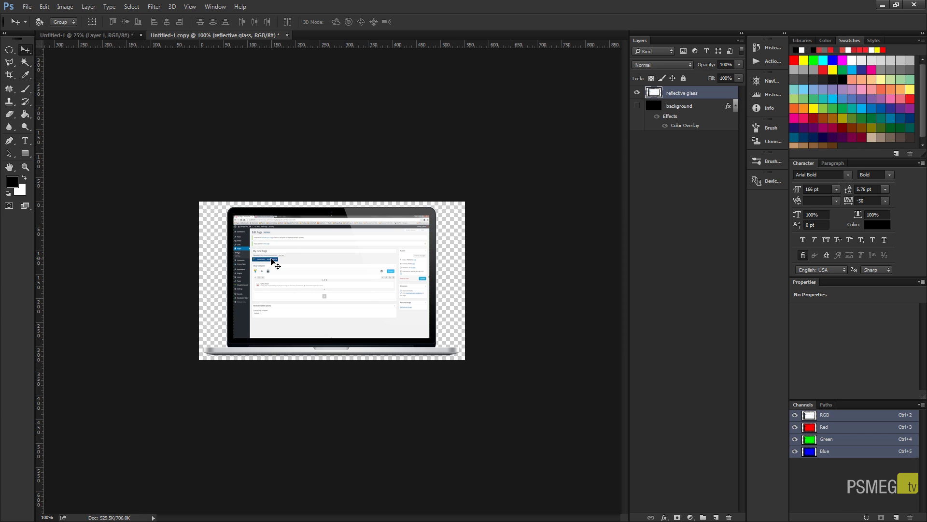
In Photoshop, prepare the laptop mockup for a Save for Web export in PNG-24 format.
click(33, 7)
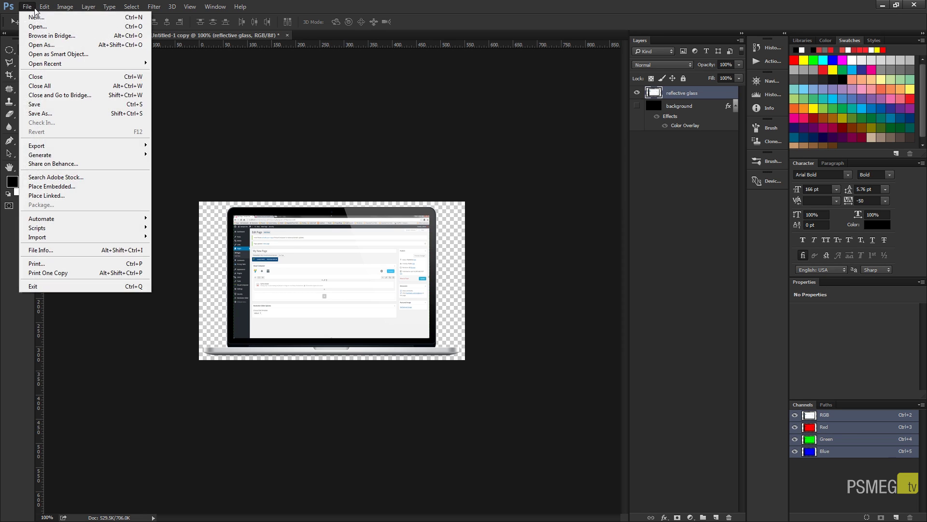
mouse_move(65, 147)
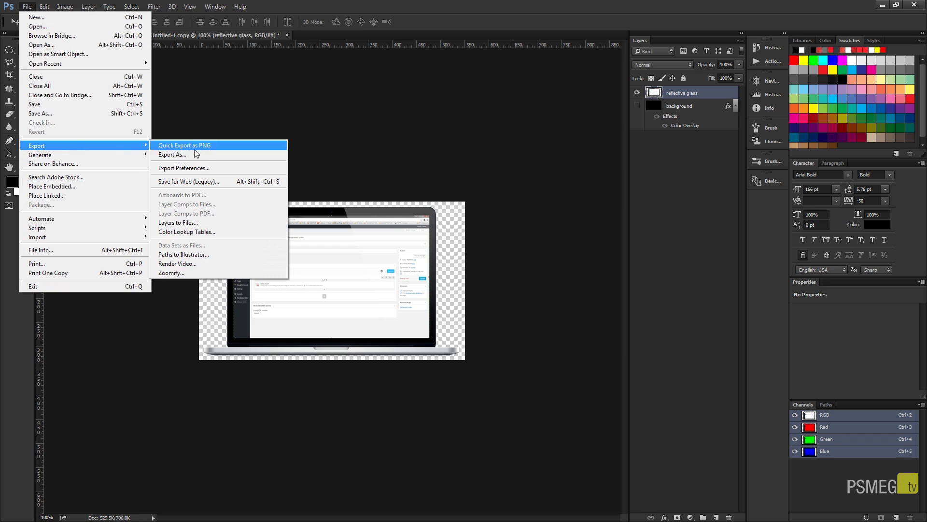
click(193, 181)
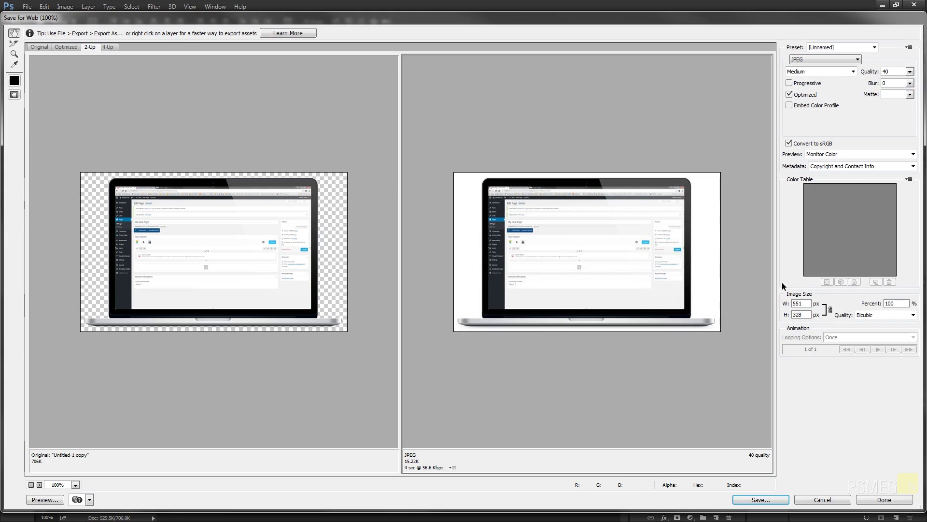
click(846, 63)
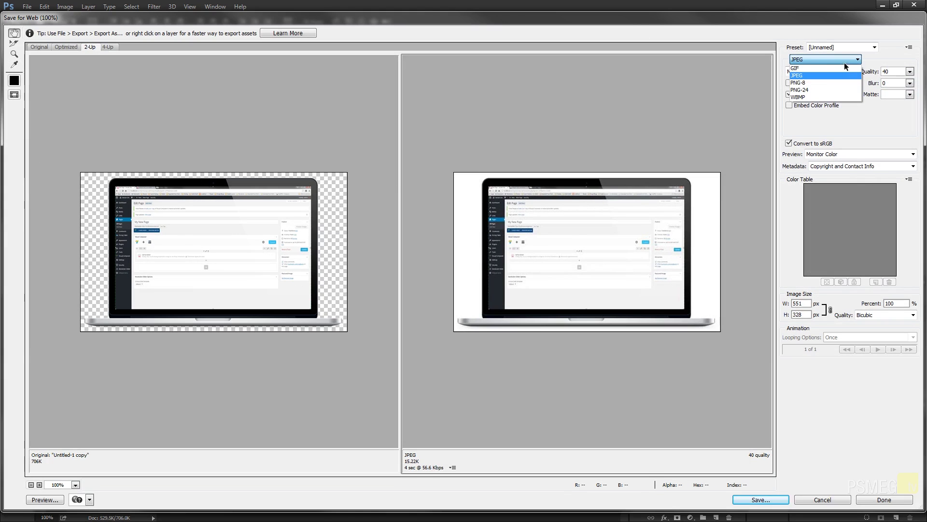
click(816, 89)
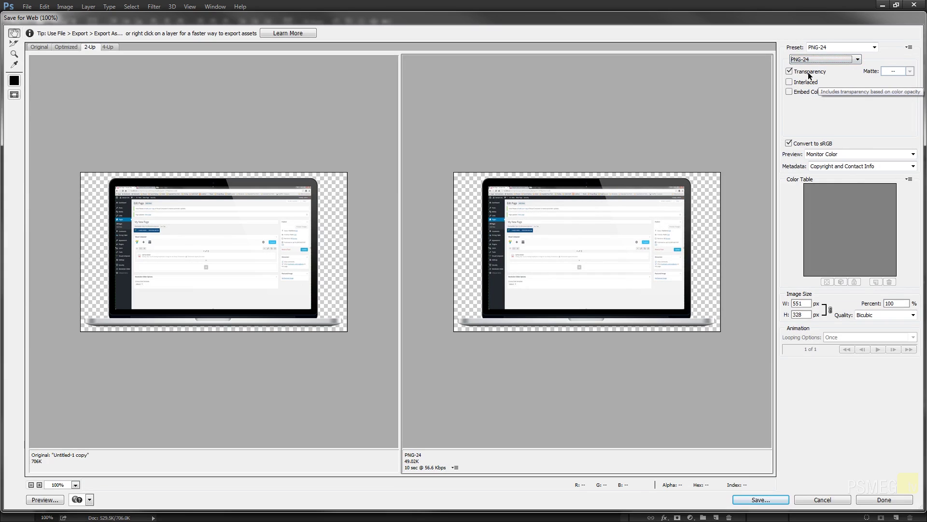
double_click(809, 305)
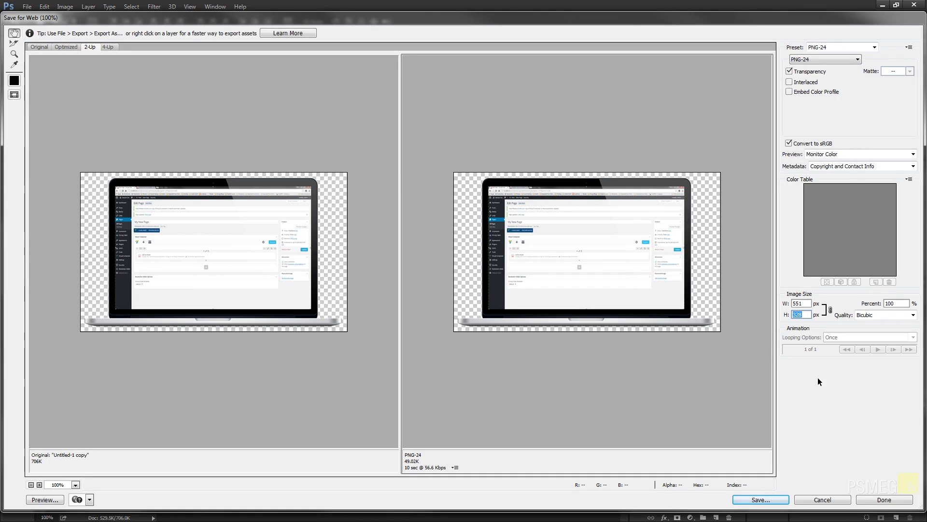
Save the exported image to the Desktop under the file name laptop.
click(759, 500)
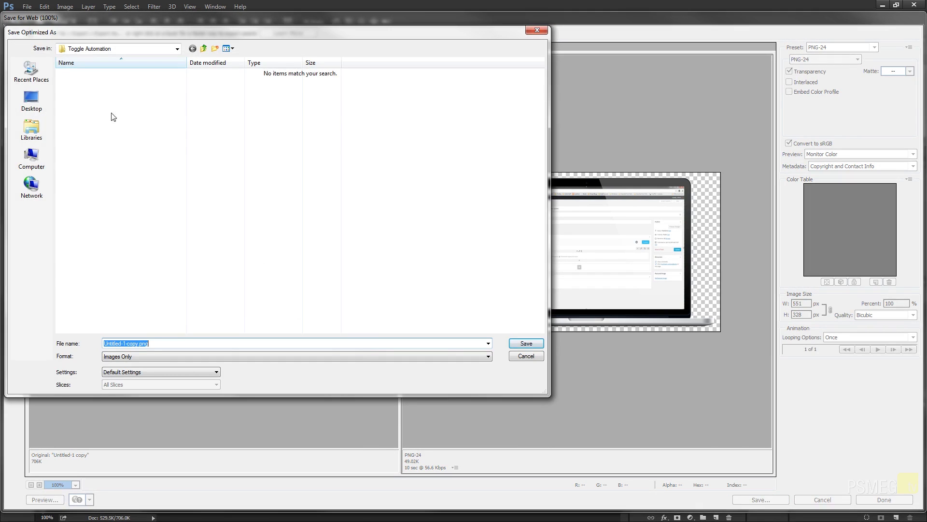
click(31, 102)
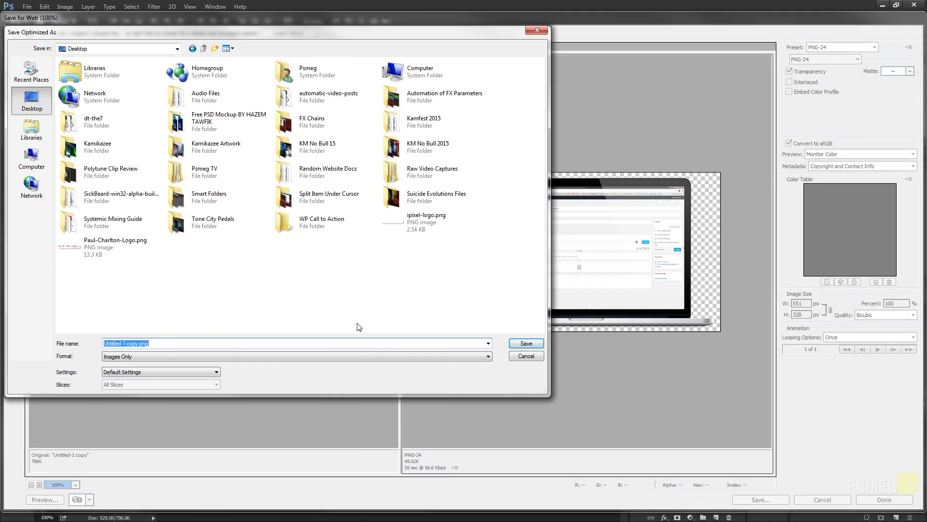
click(138, 343)
key(shift+Home)
text(laptop)
click(526, 343)
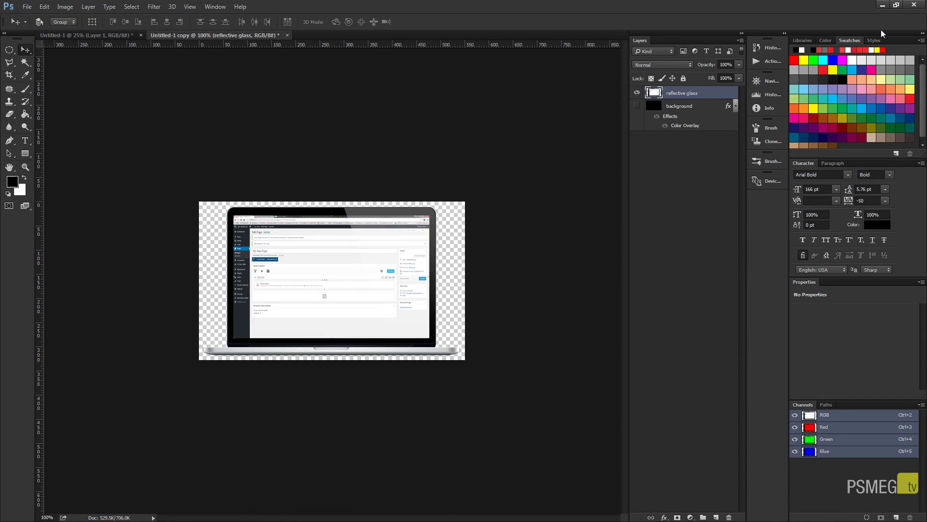
Switch back to Chrome, open the TinyPNG site in a new tab and check the file size of laptop.png.
click(883, 4)
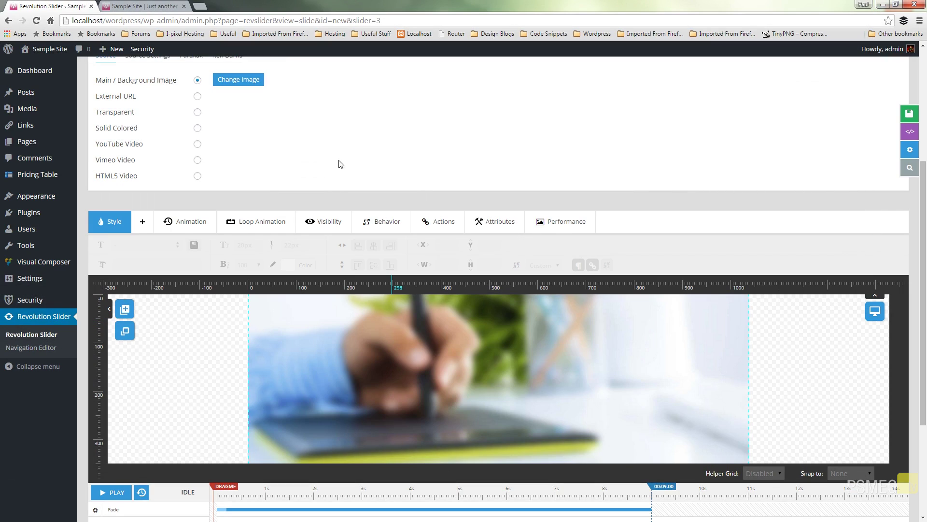
click(200, 6)
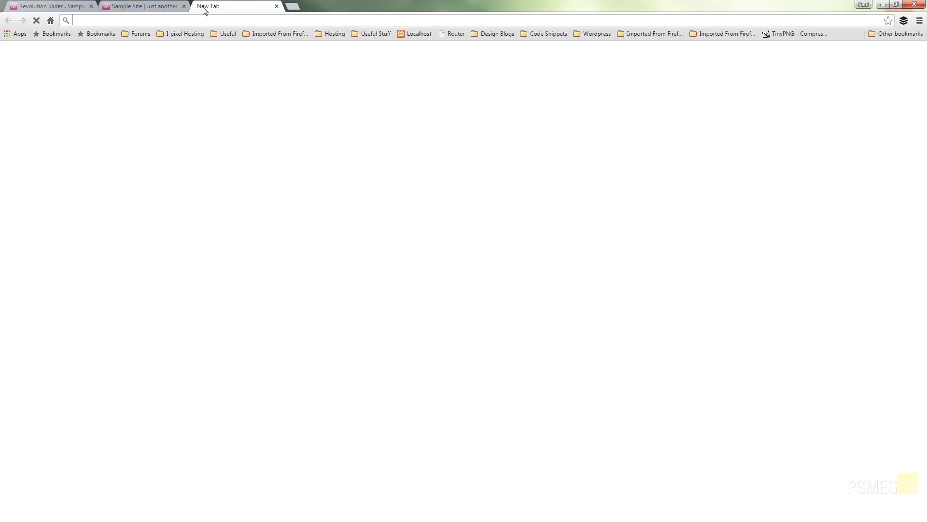
click(800, 34)
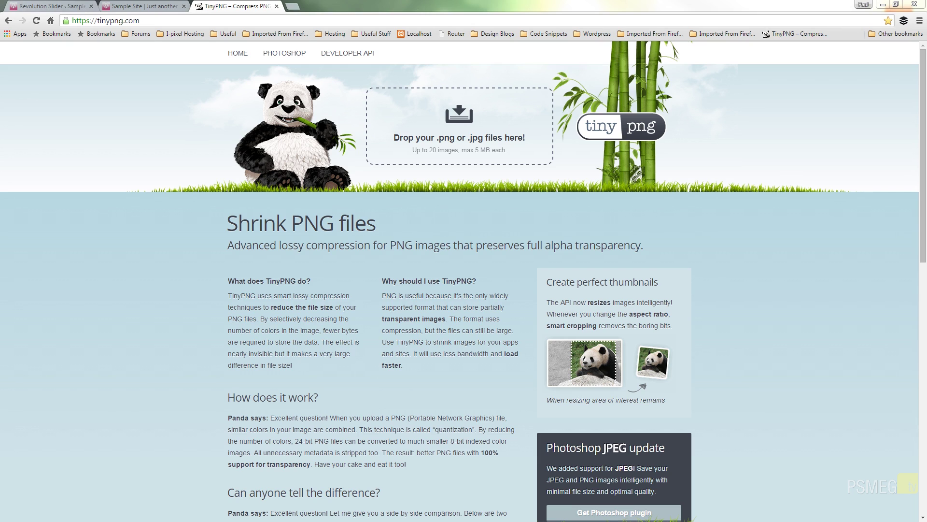
key(alt+Tab)
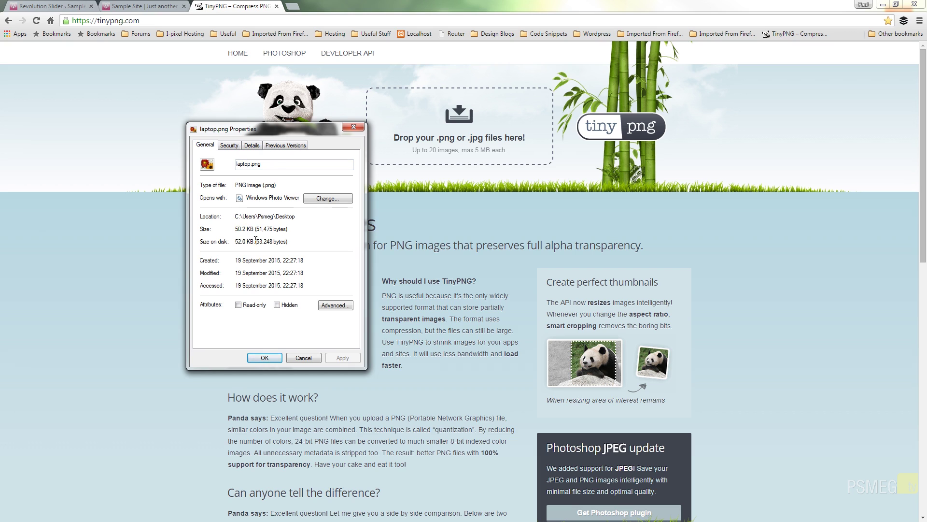
click(353, 127)
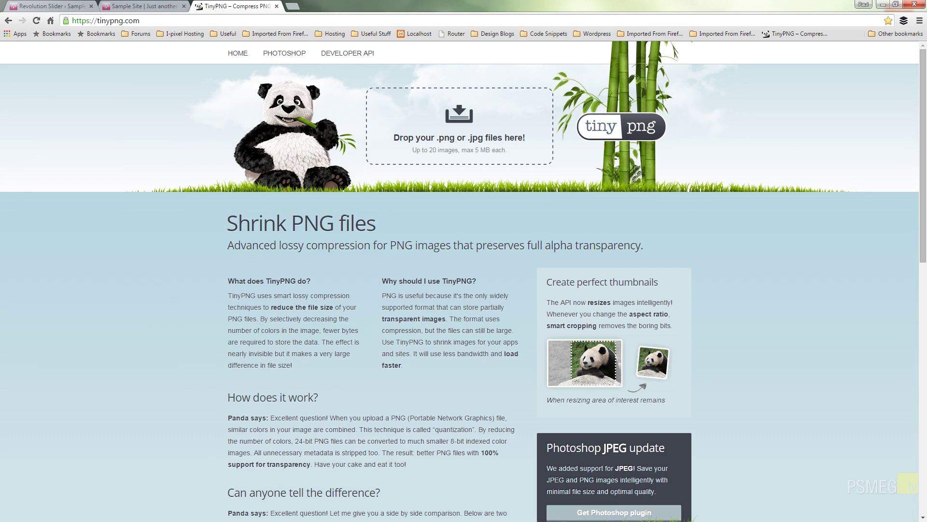
Compress laptop.png with TinyPNG and download the result, closing the site to return to the slide editor.
drag(0, 193, 459, 119)
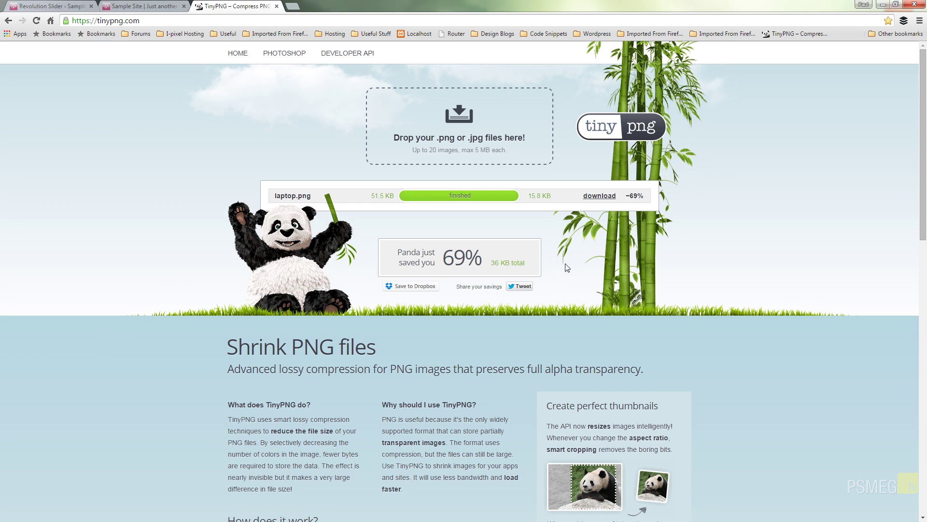
click(599, 195)
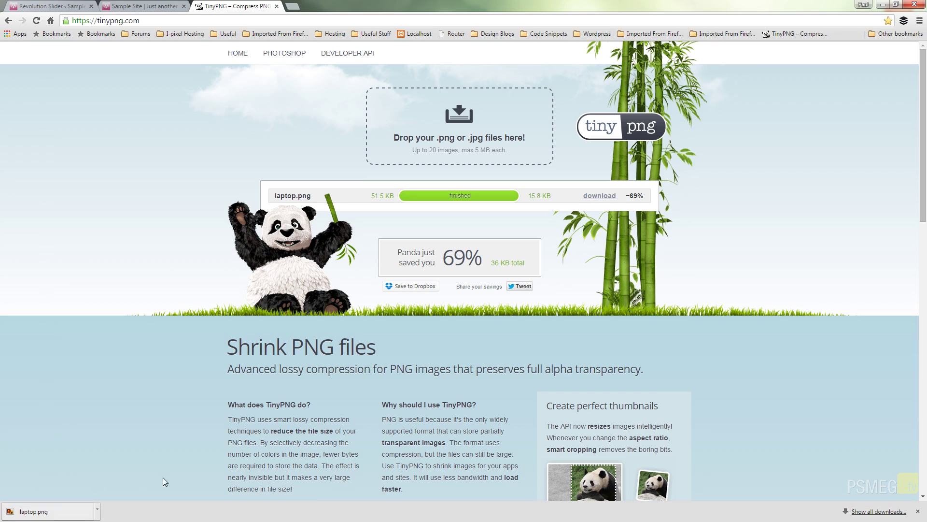
click(920, 511)
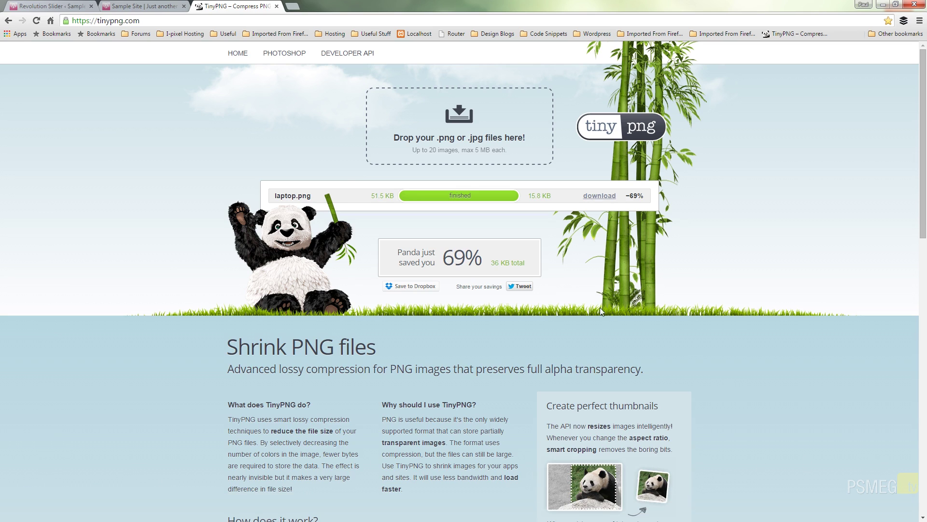
click(276, 6)
click(62, 9)
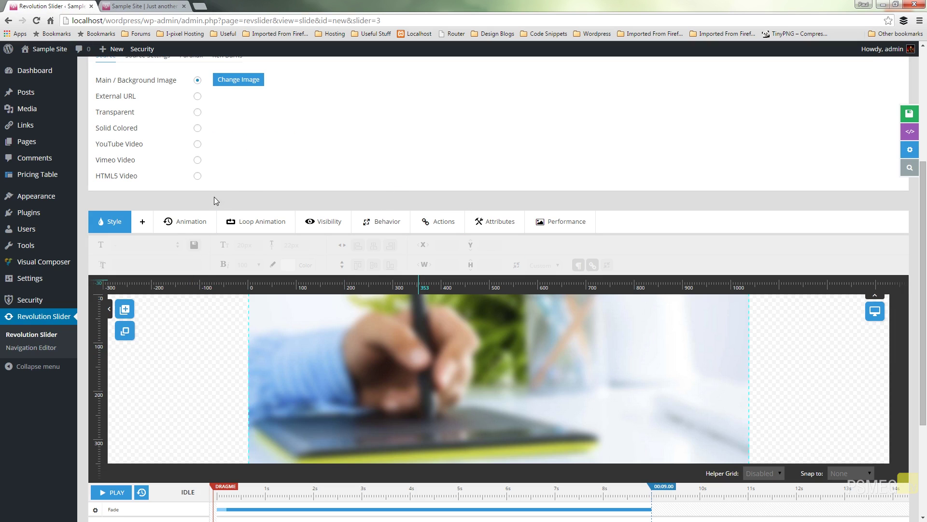
Start a new image layer on the slide and upload the compressed laptop.png to the media library.
scroll(163, 387, down, 2)
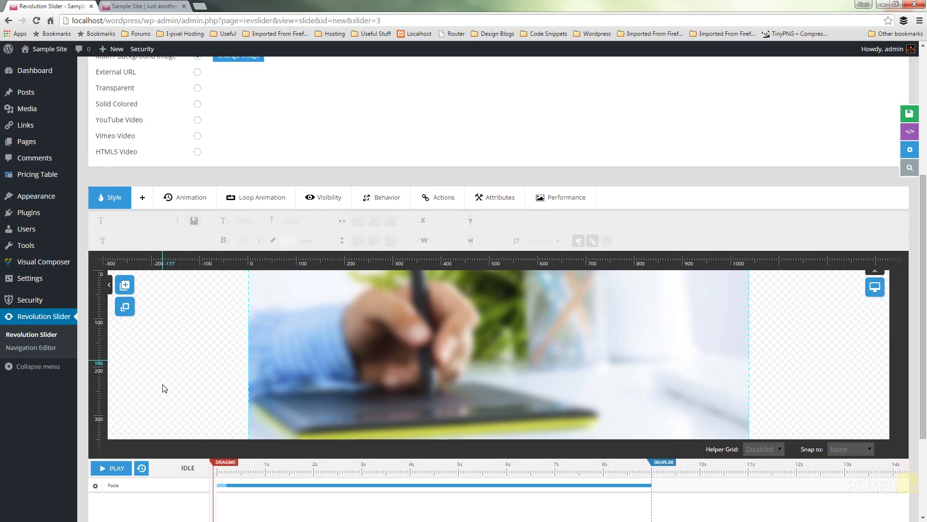
mouse_move(122, 216)
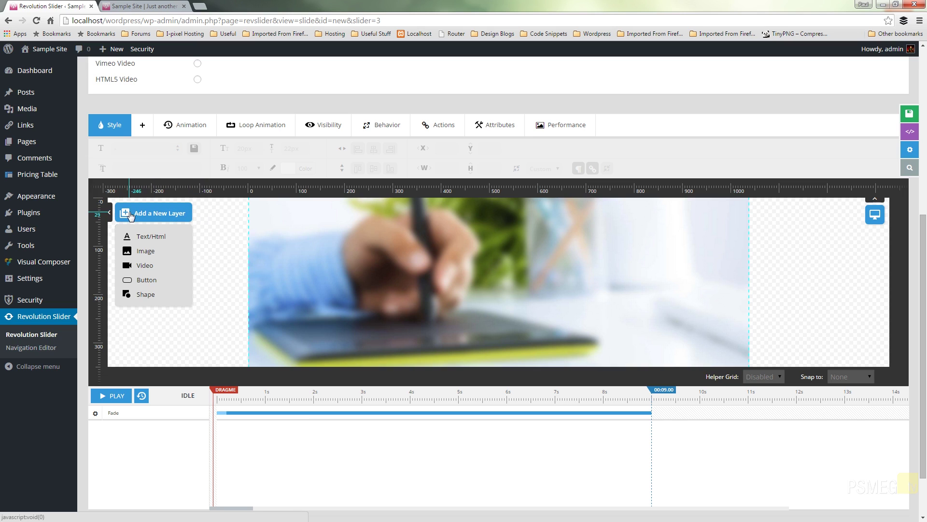
click(146, 252)
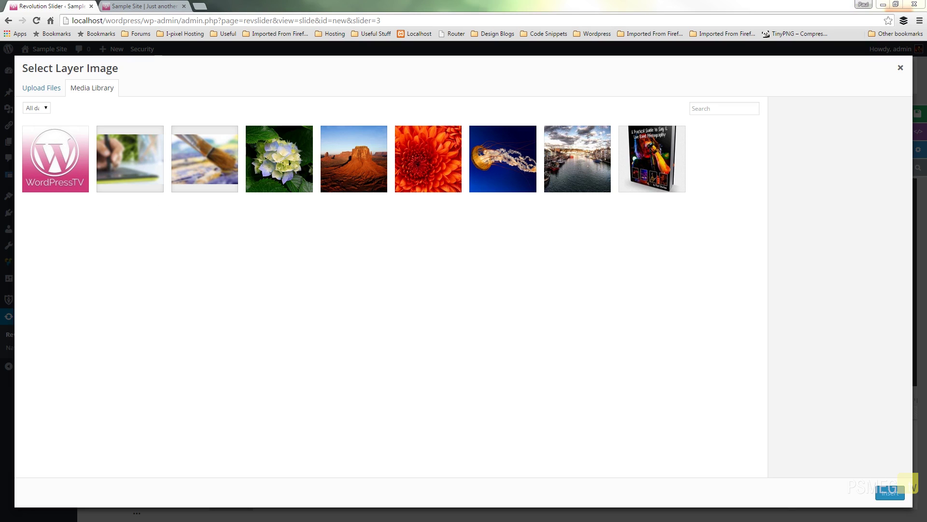
drag(31, 292, 165, 291)
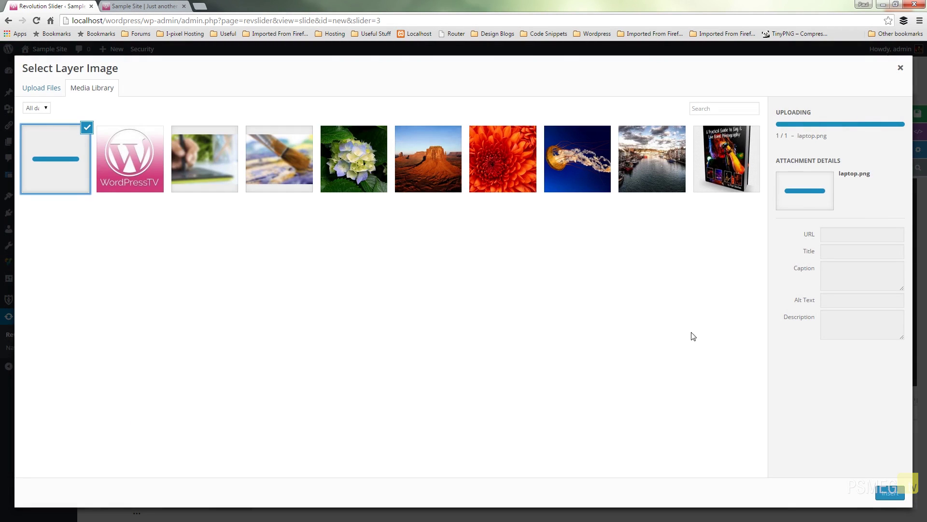
Set the alt text of the laptop.png attachment to Laptop.
click(869, 261)
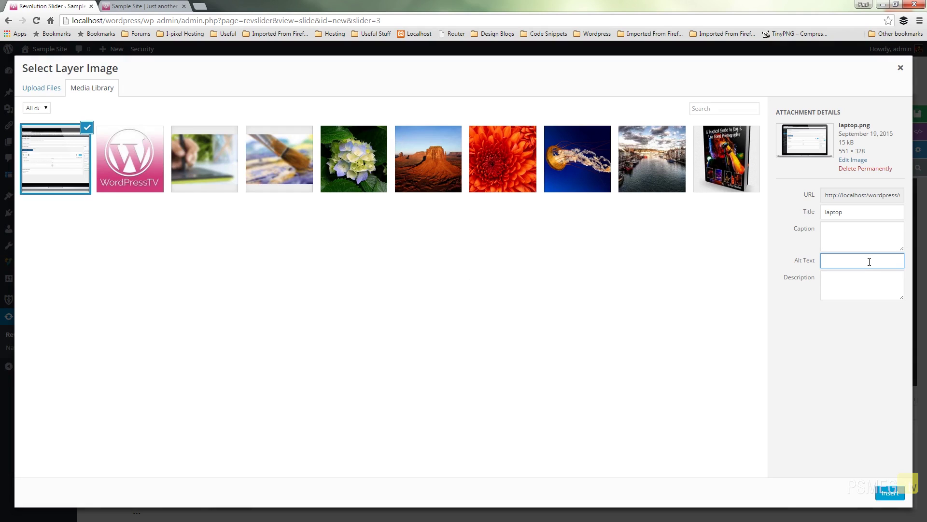
text(Laptop)
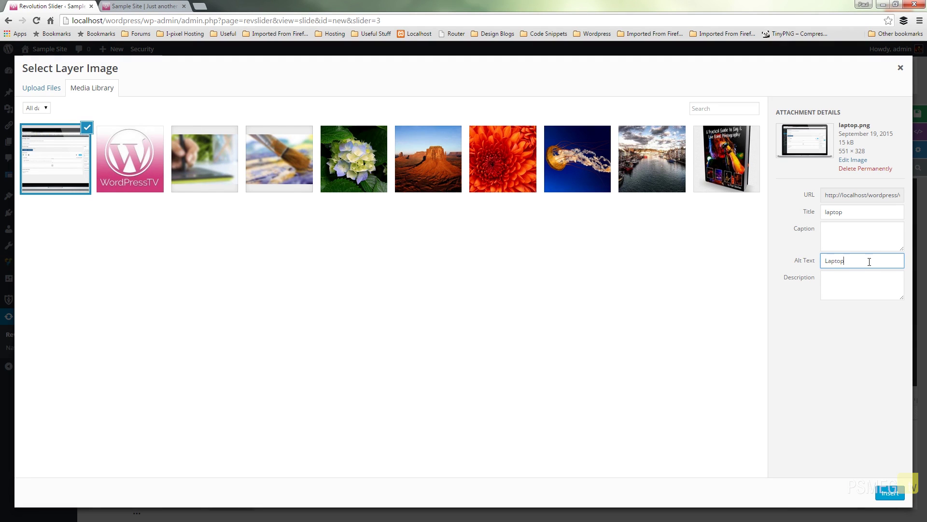
click(869, 287)
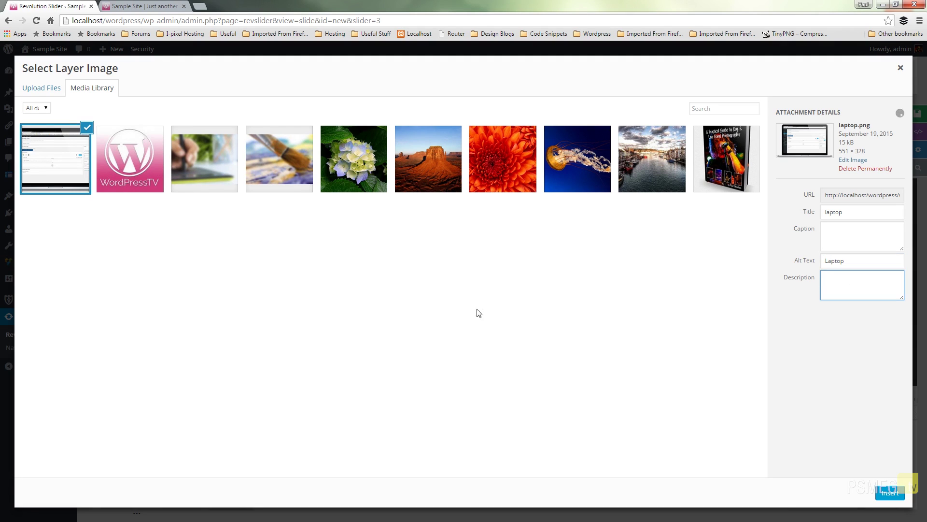
Insert the laptop image as a layer and move it to the slide's right side, at about X 479 px, Y 12 px.
click(887, 493)
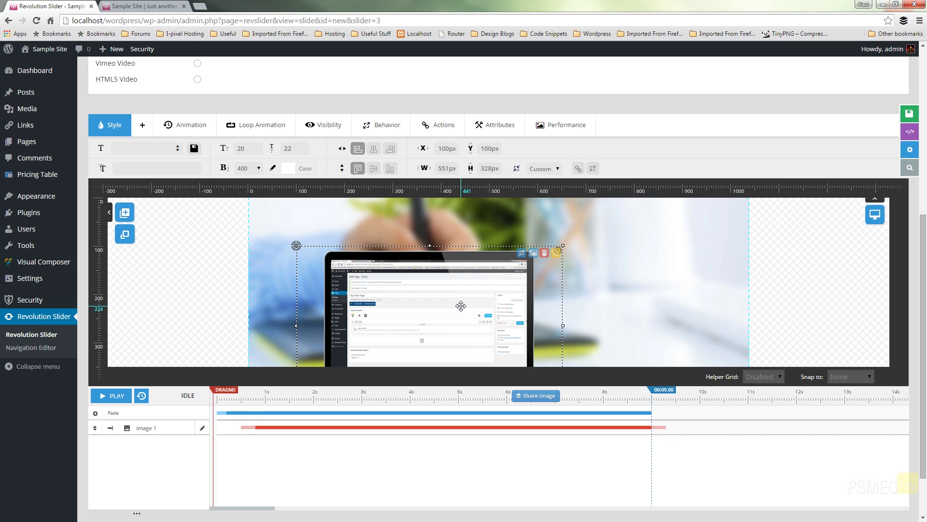
drag(461, 306, 640, 264)
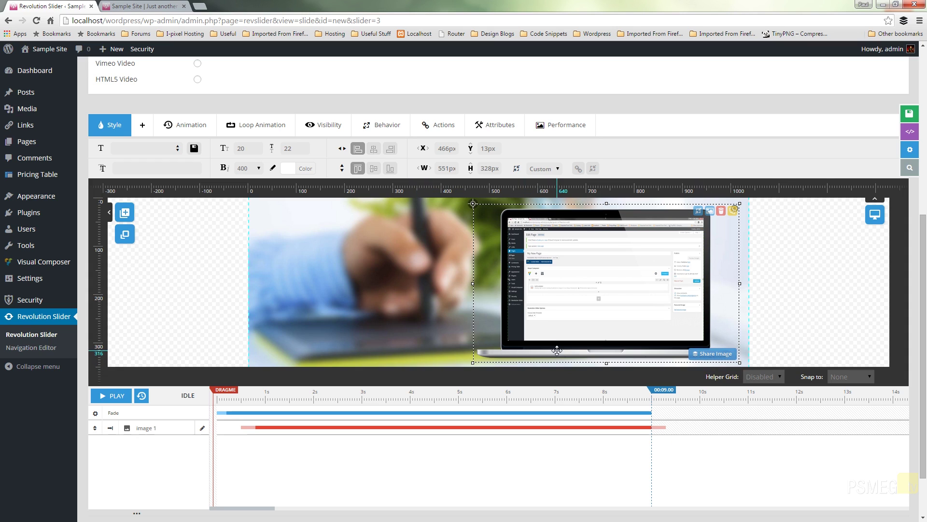
drag(622, 321, 629, 319)
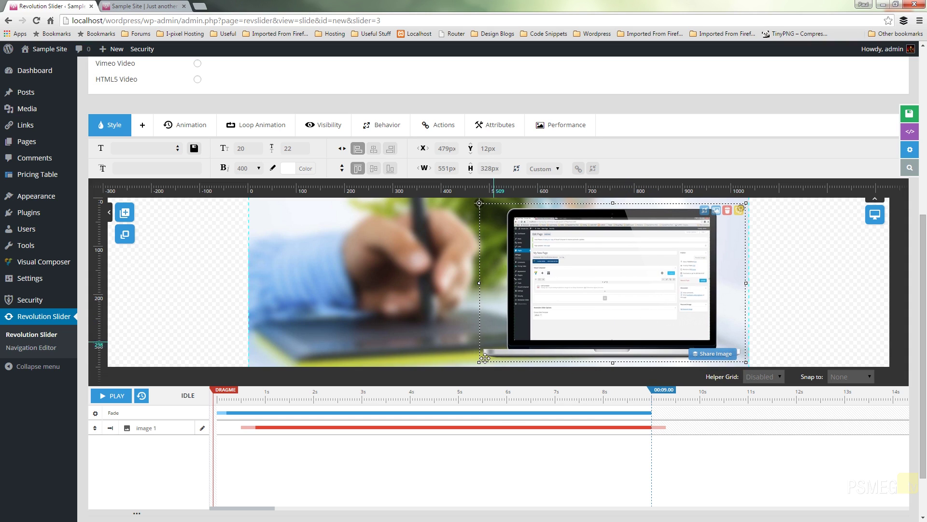
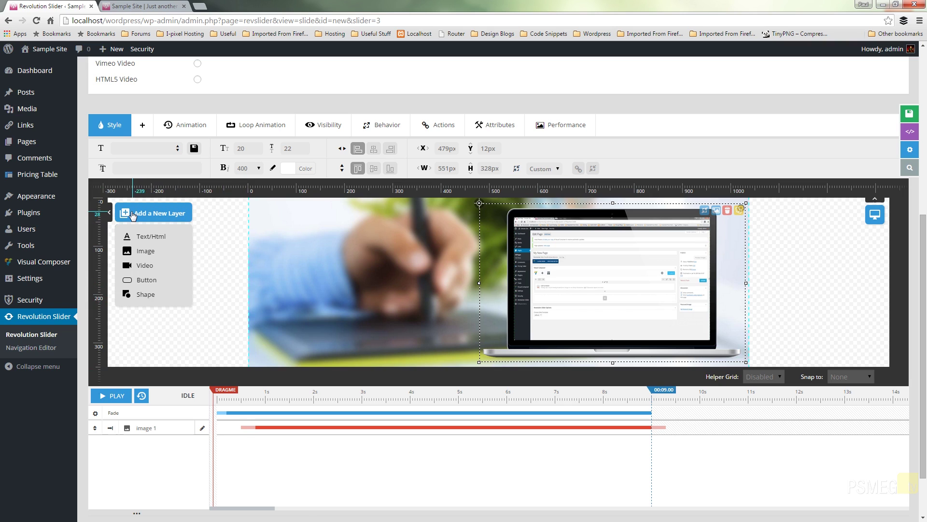
Add a text layer reading "Laptop Sales" and place it over the hand photo at about X 43 px, Y 47 px.
click(148, 236)
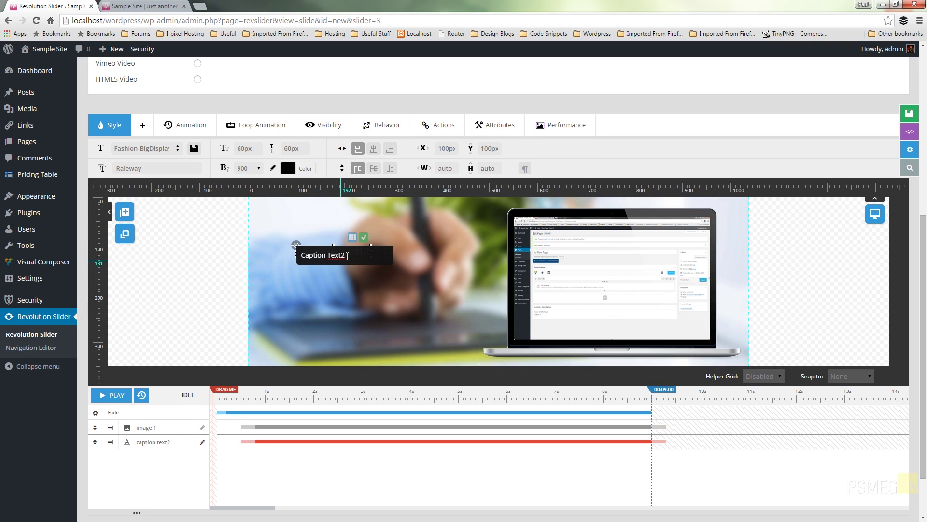
drag(346, 256, 293, 254)
text(L)
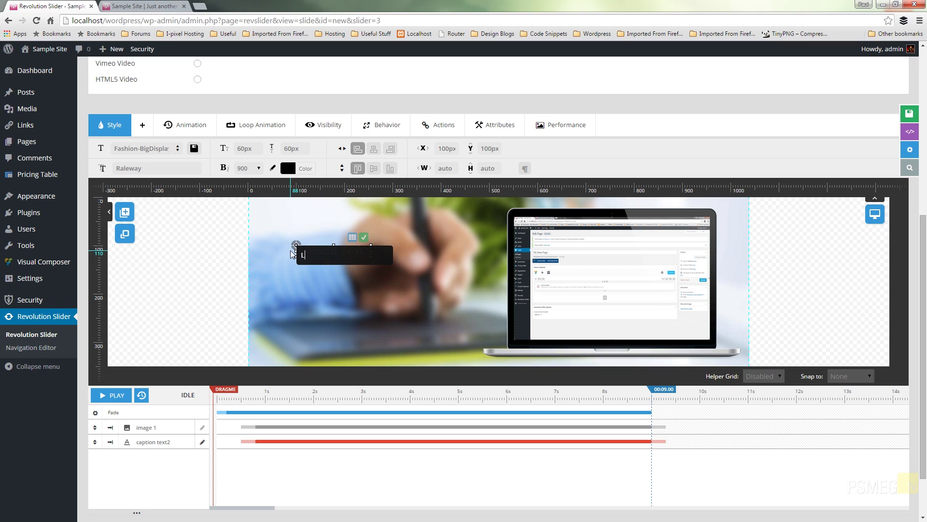
text(aptop Sales)
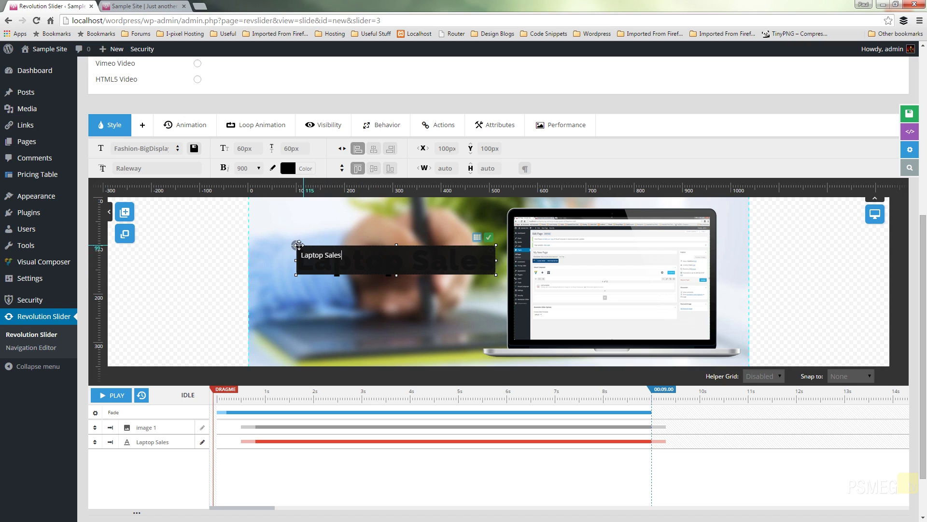
drag(296, 245, 270, 219)
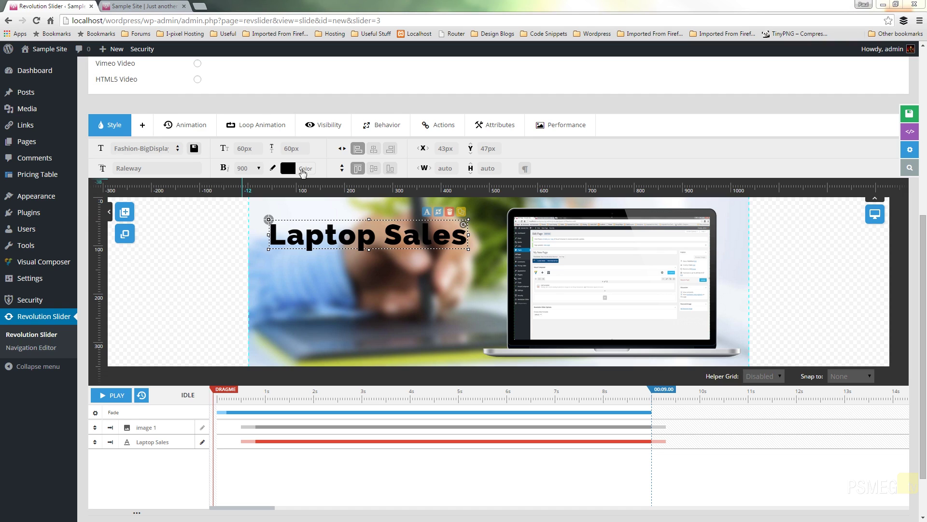
Apply the largewhitebg style template to the Laptop Sales layer and nudge it to about X 38 px, Y 45 px.
click(145, 133)
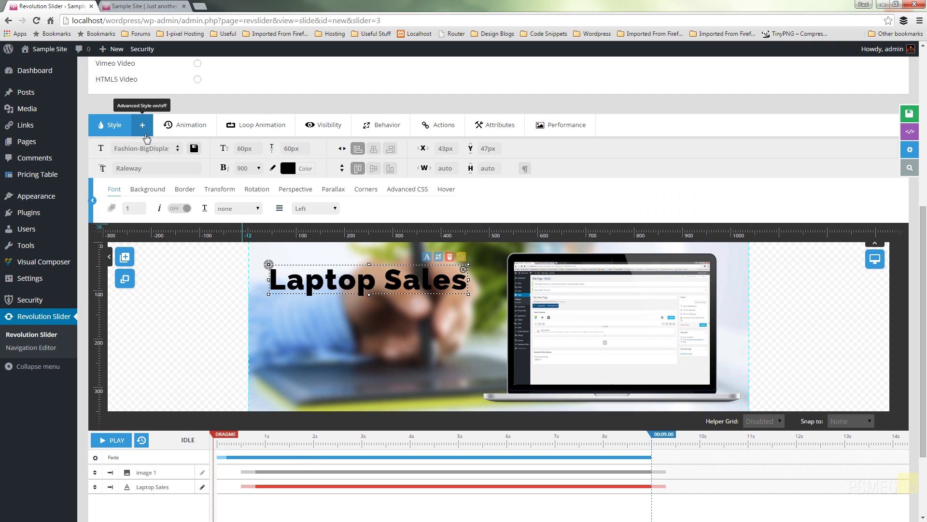
click(178, 152)
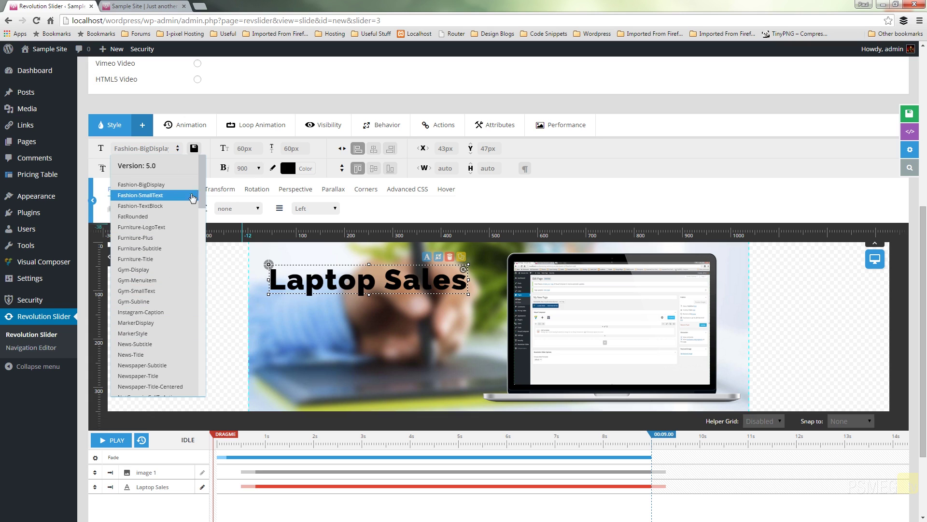
drag(202, 205, 200, 324)
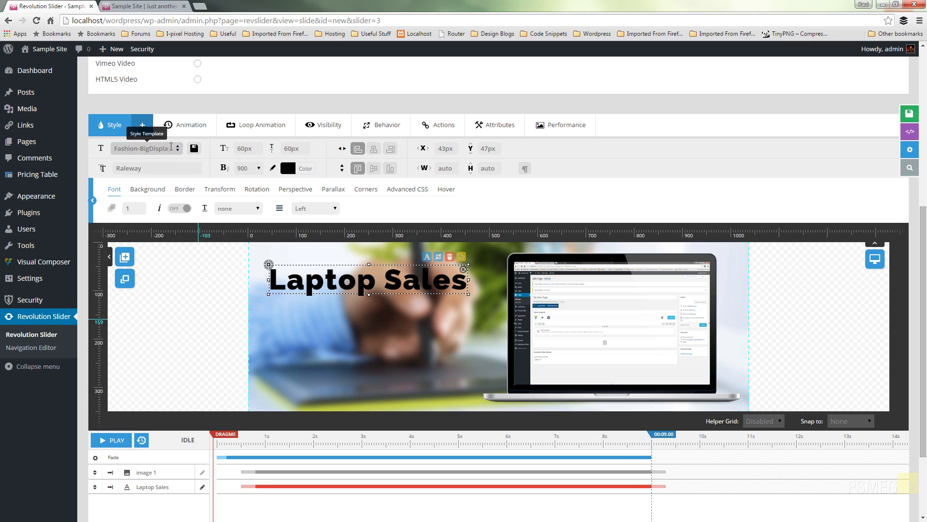
click(176, 156)
scroll(153, 330, down, 5)
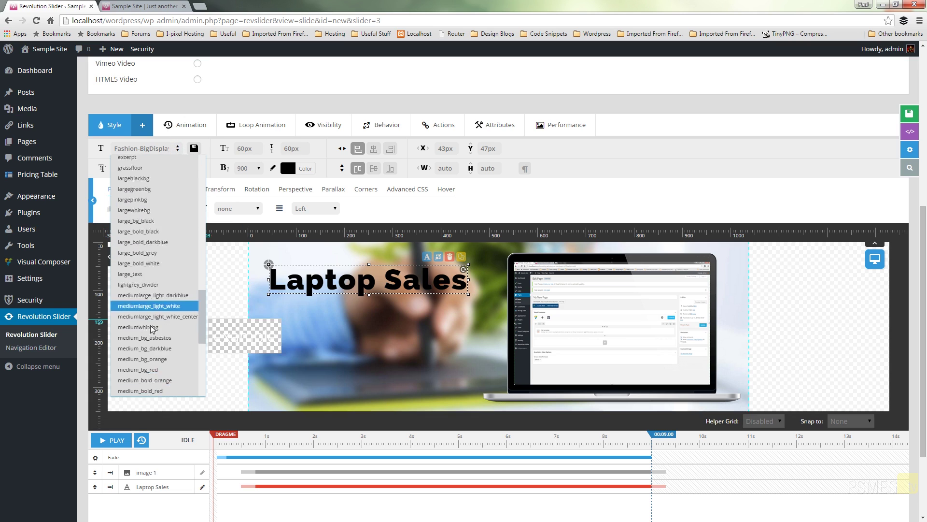
scroll(153, 290, up, 2)
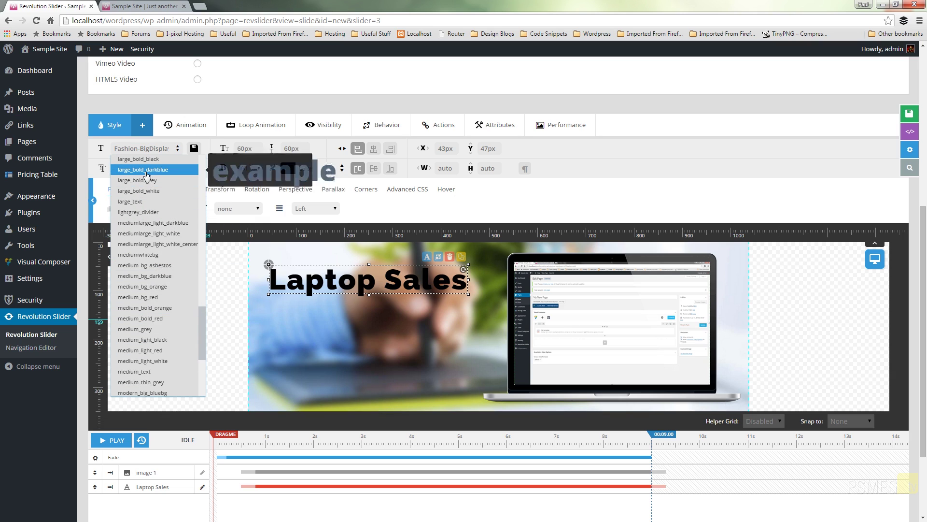
scroll(148, 248, up, 3)
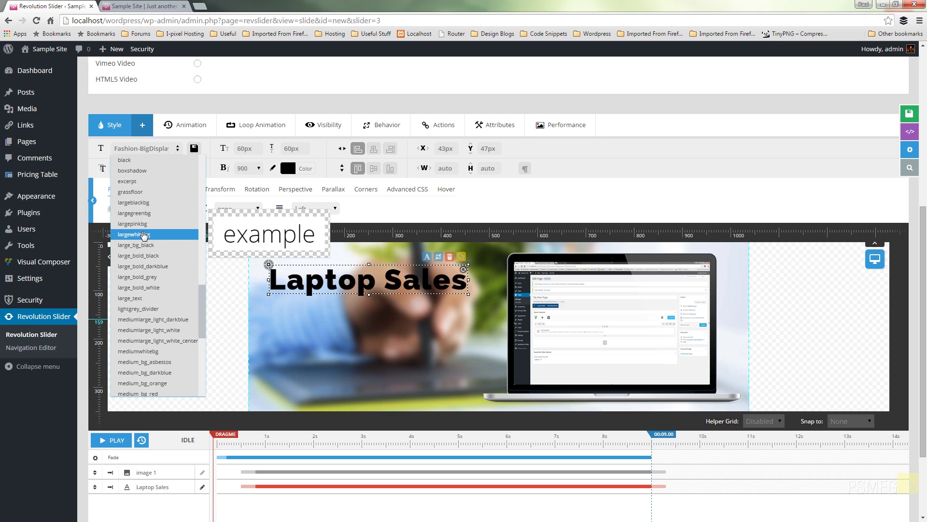
click(144, 234)
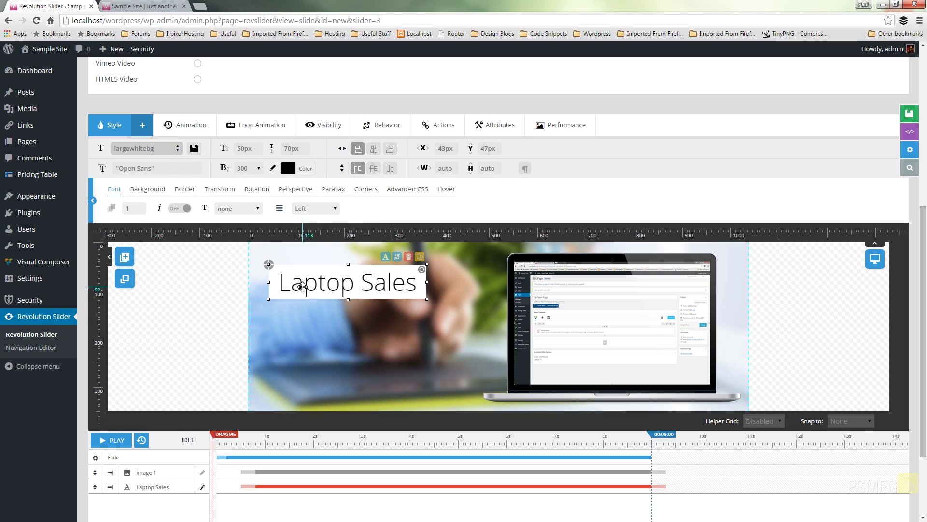
drag(283, 276, 281, 275)
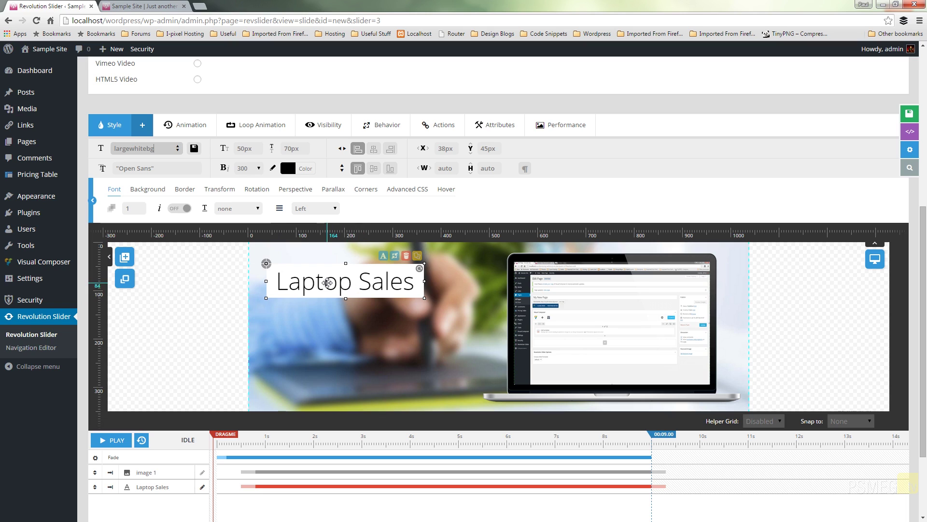
Set the Laptop Sales layer's background opacity to 0.8 and move the layer to about X 15 px, Y 39 px.
click(160, 193)
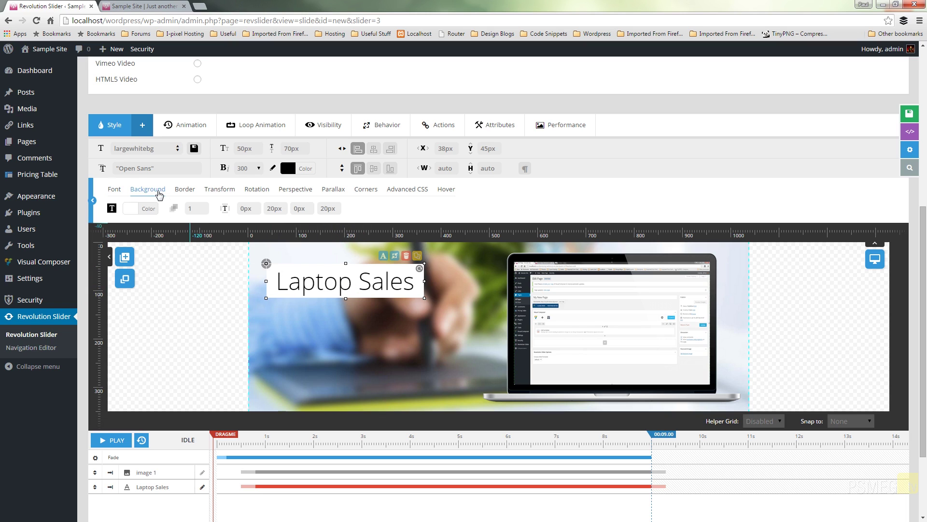
double_click(188, 207)
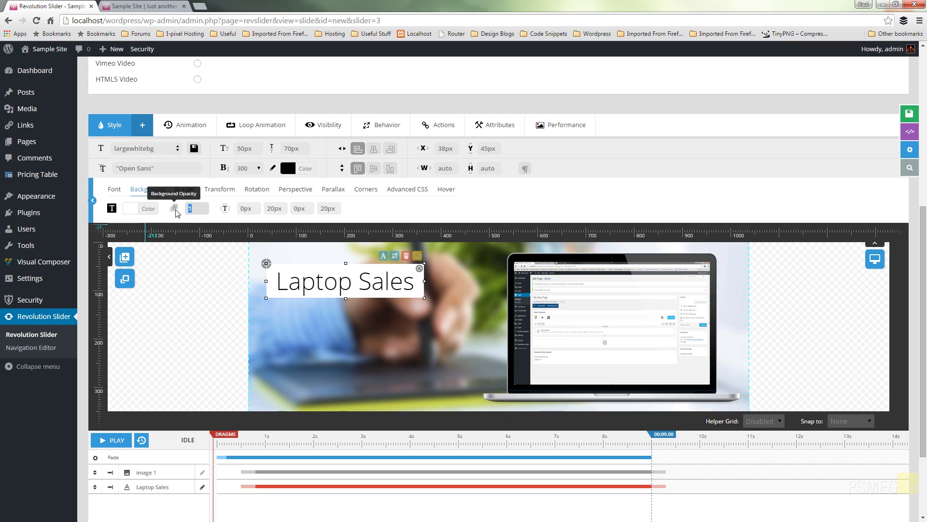
text(0.8)
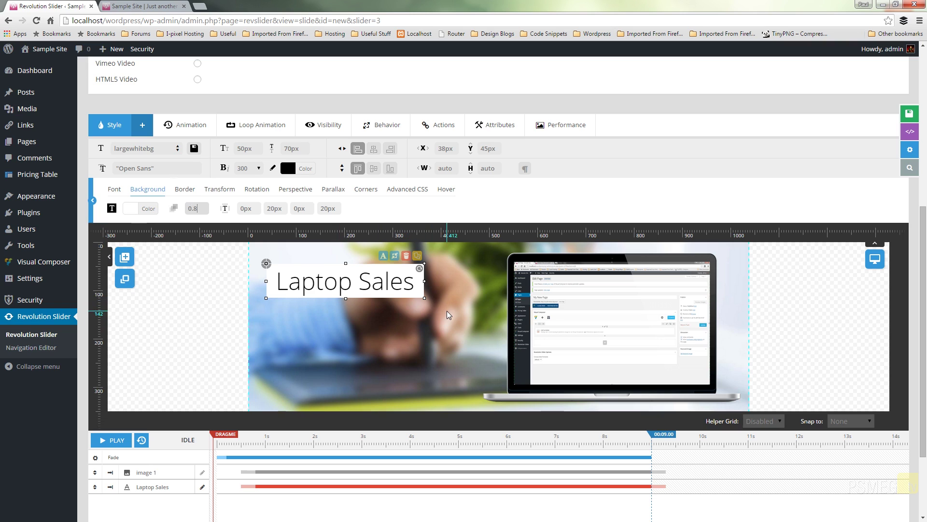
double_click(341, 287)
click(352, 285)
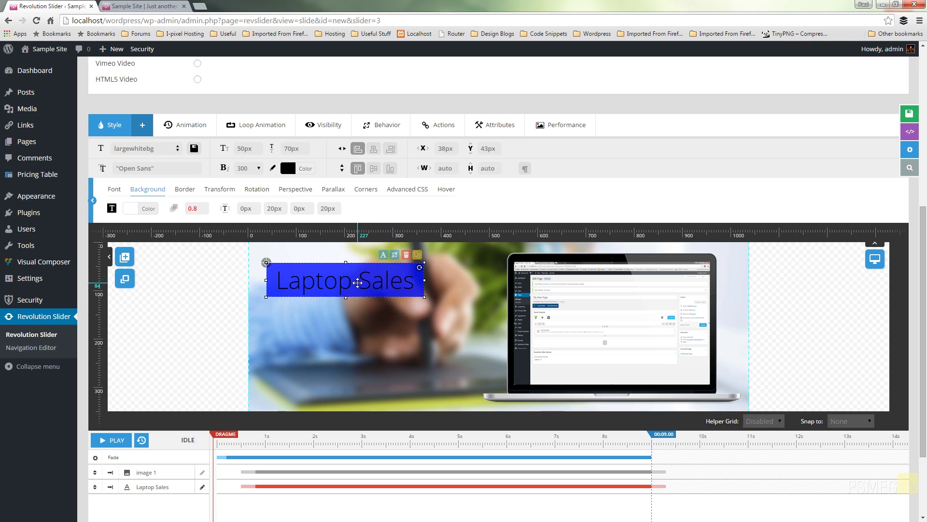
drag(353, 285, 357, 282)
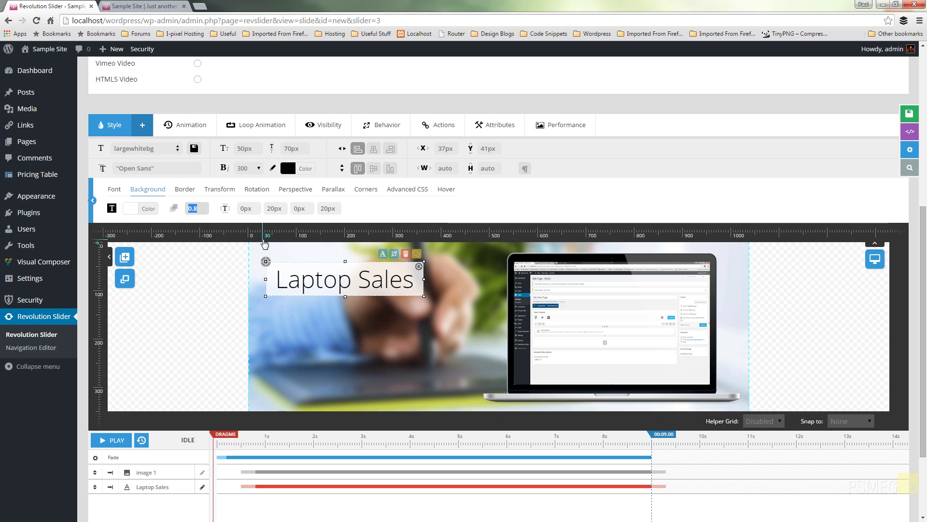
drag(343, 280, 322, 279)
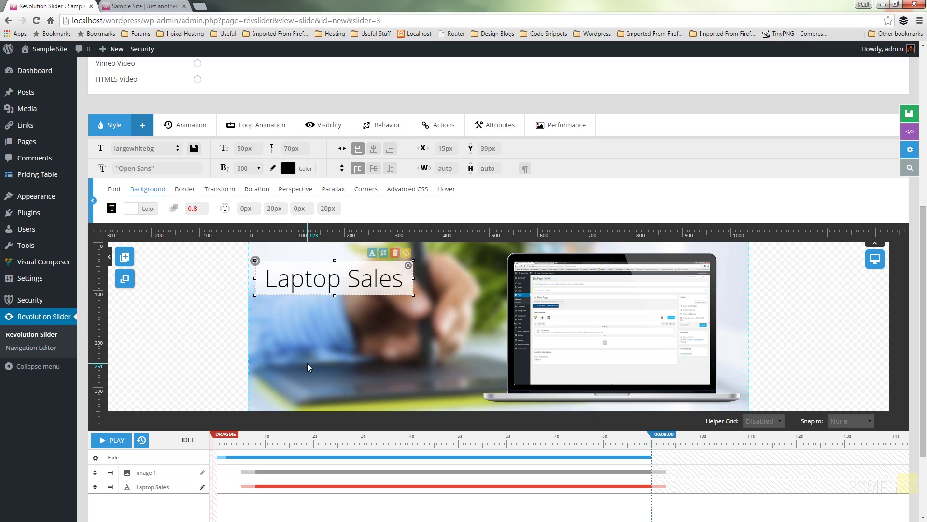
Examine the start and end timing of the laptop image and Laptop Sales layers on the timeline.
mouse_move(338, 486)
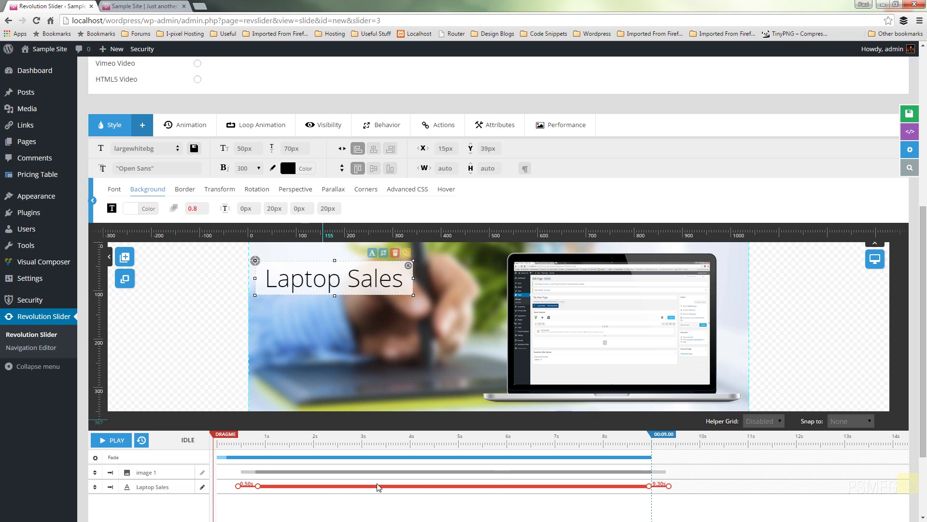
click(367, 472)
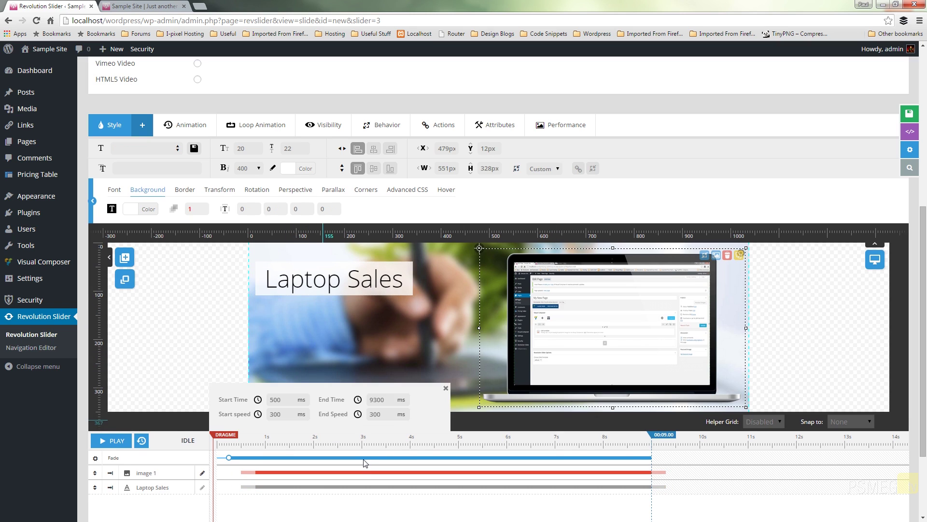
click(366, 485)
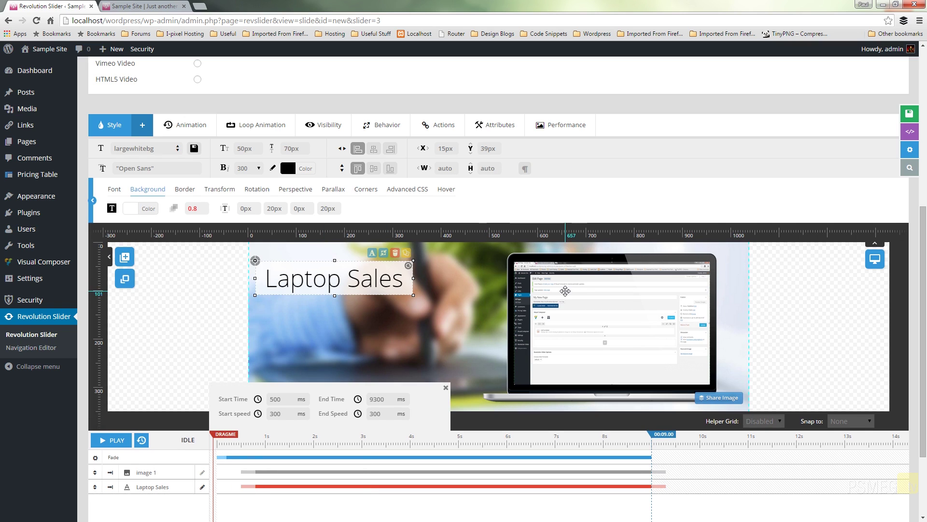
click(314, 276)
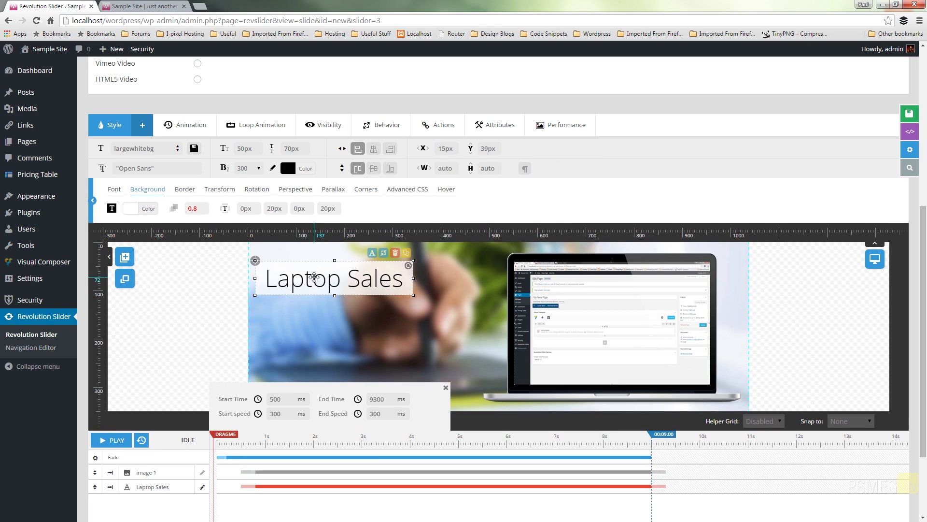
click(445, 388)
Reposition the Laptop Sales text layer to about X 26 px, Y 24 px.
click(560, 313)
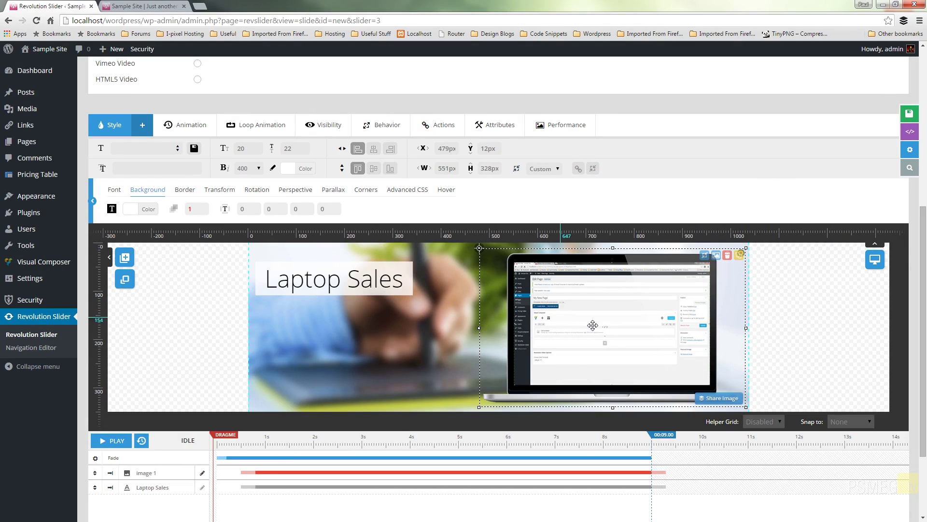
click(360, 284)
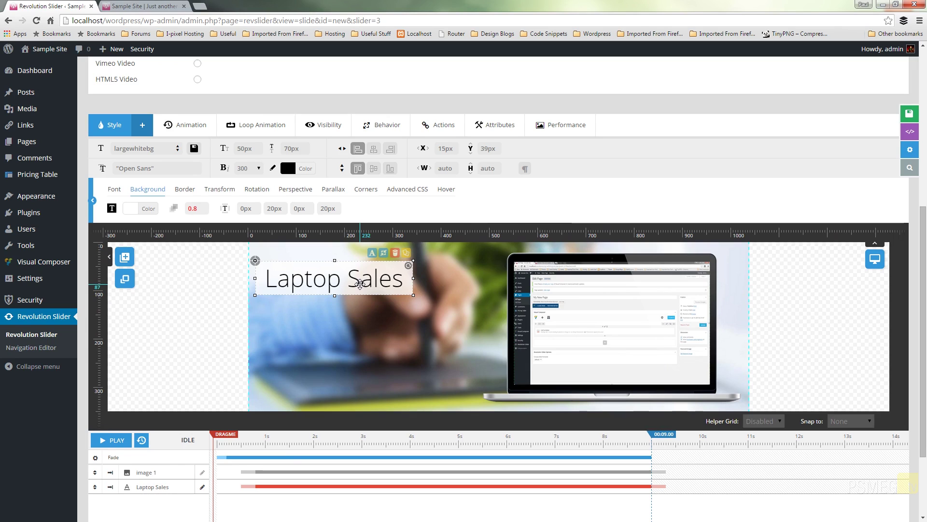
drag(360, 284, 365, 277)
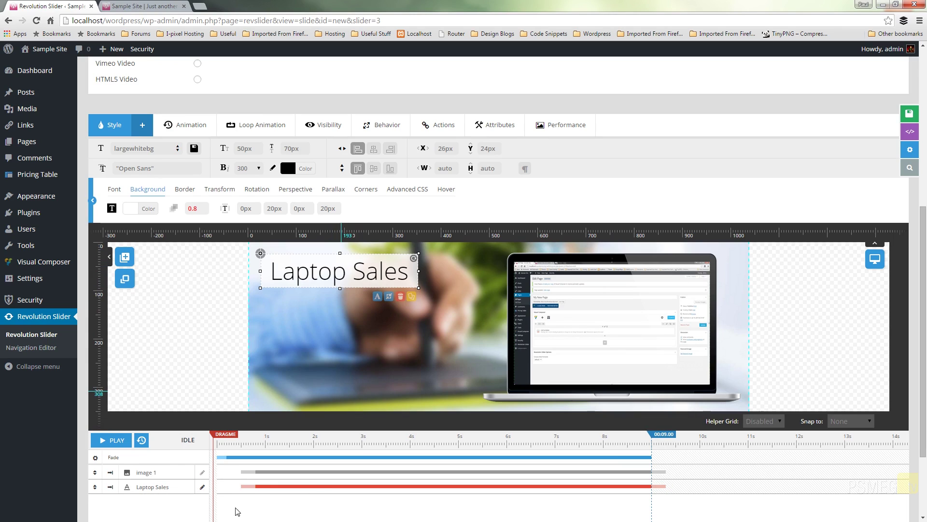
Apply the LettersFlyInFromTop incoming animation template to the Laptop Sales layer.
mouse_move(293, 484)
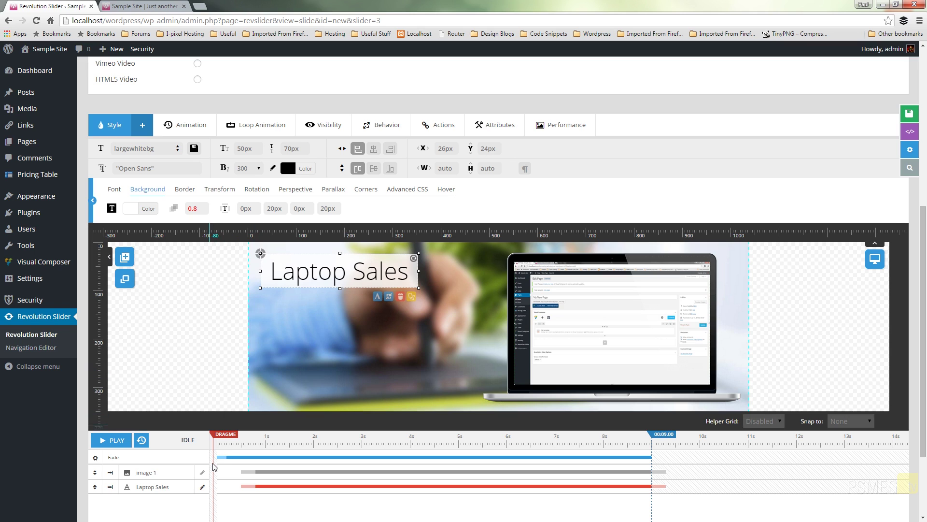
click(198, 132)
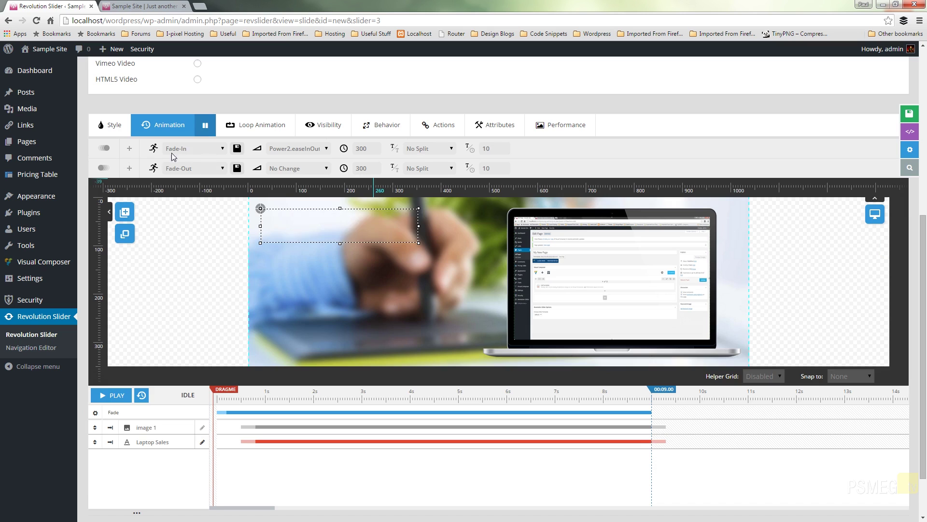
click(222, 151)
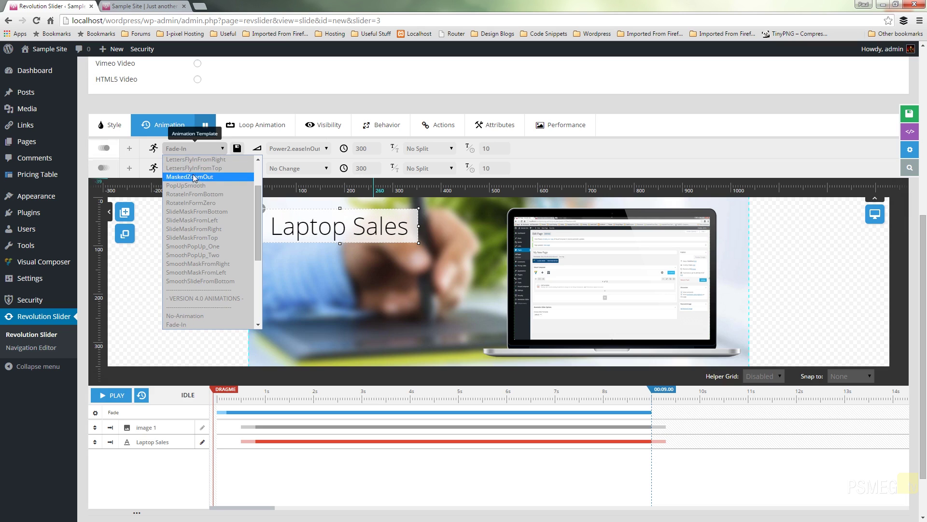
click(193, 170)
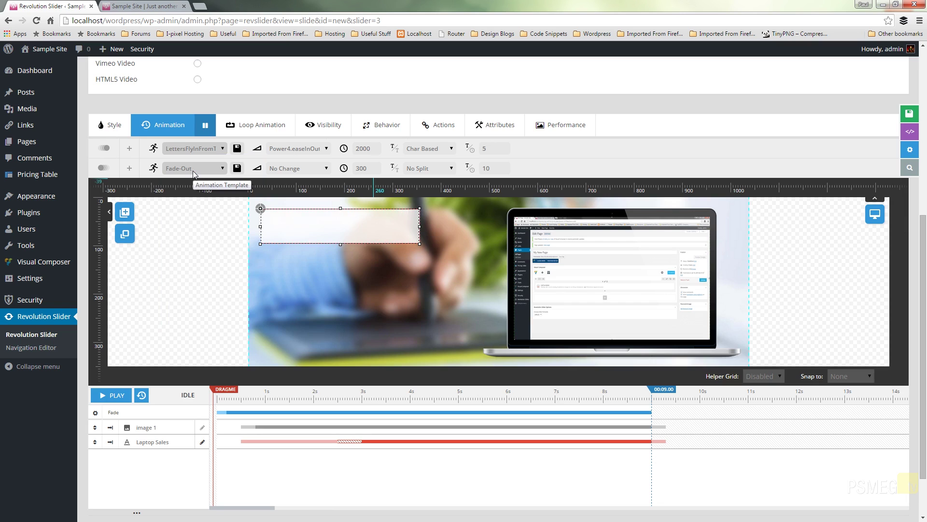
Change the Laptop Sales layer's incoming animation template to Short-From-Left.
click(222, 150)
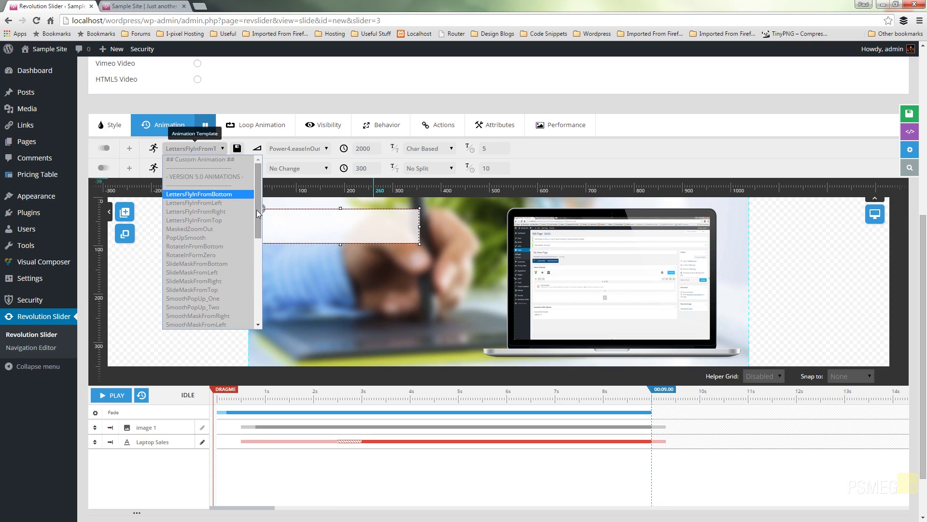
drag(256, 211, 259, 267)
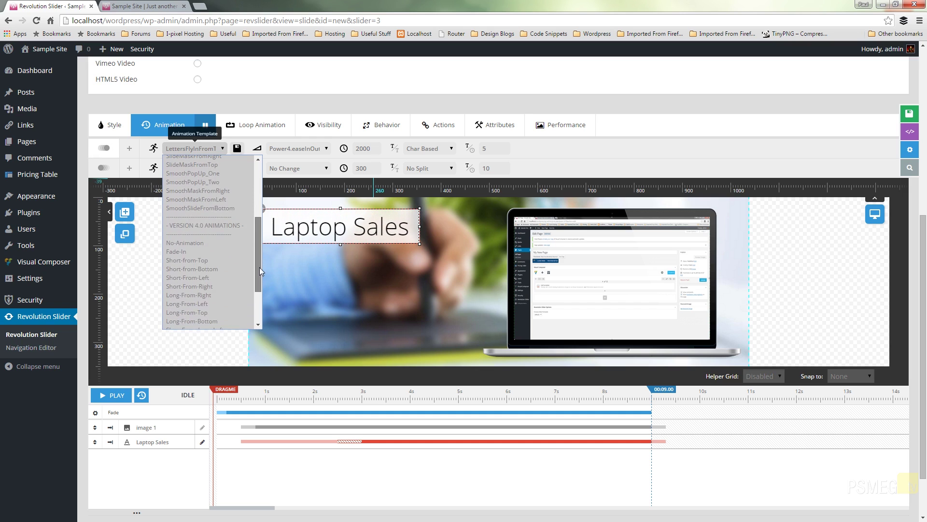
click(213, 279)
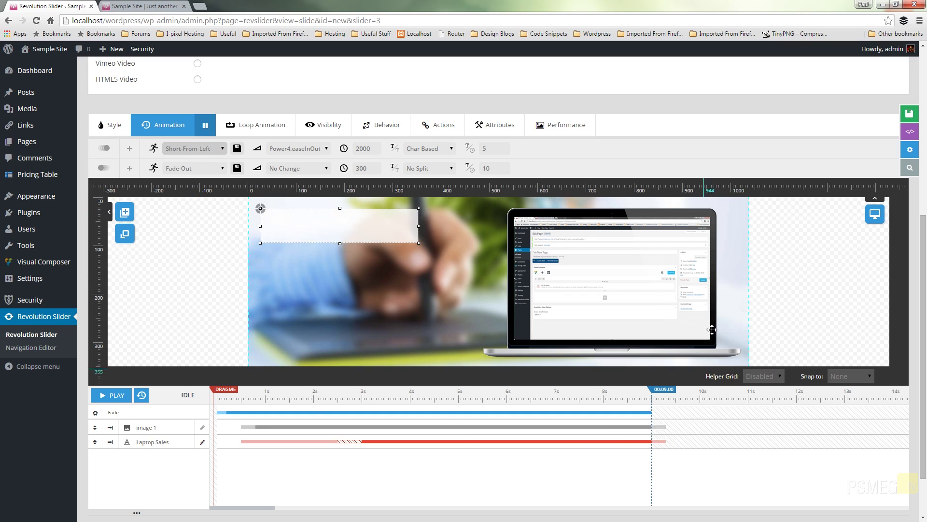
Set the laptop image layer's incoming animation template to Short-from-Bottom.
click(646, 289)
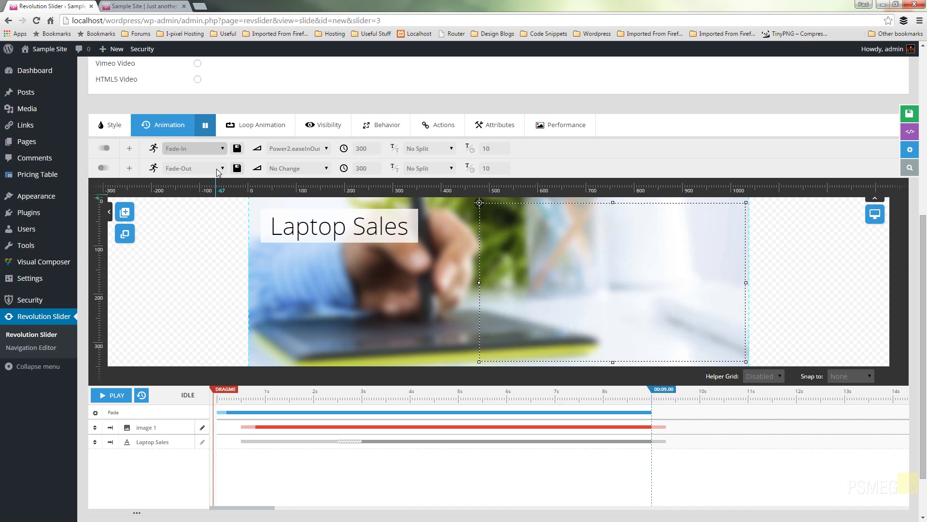
click(223, 148)
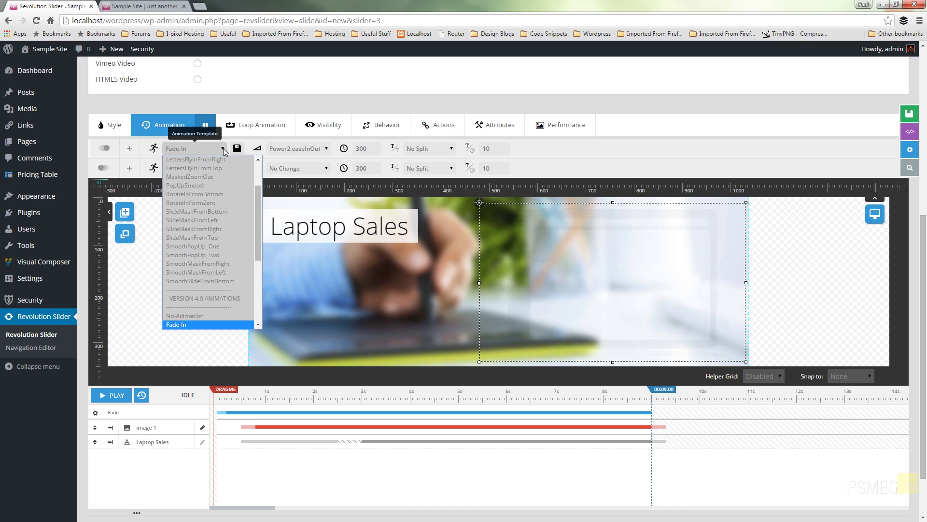
scroll(262, 238, down, 3)
scroll(263, 271, down, 3)
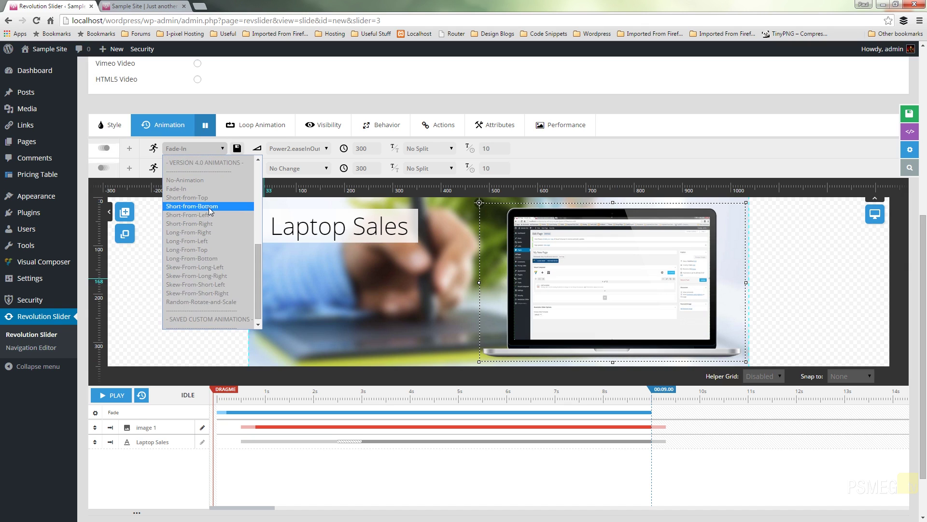
click(208, 207)
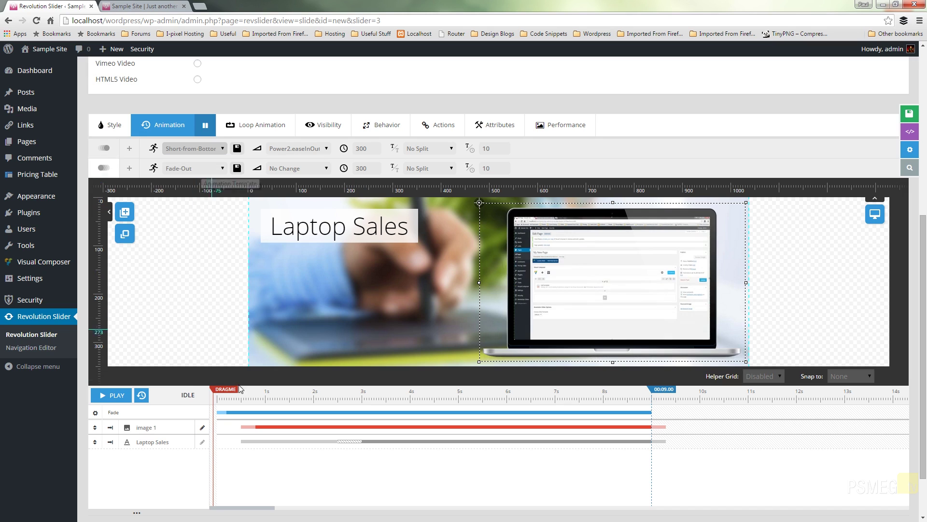
Shorten the Laptop Sales layer's start speed to 1060 ms on the timeline and save the slide.
scroll(379, 488, down, 2)
mouse_move(352, 377)
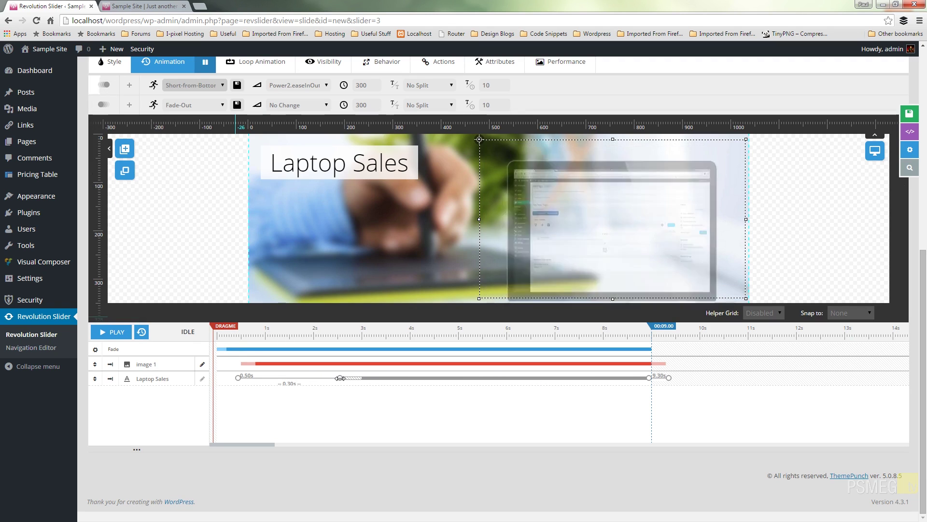
drag(340, 378, 326, 379)
drag(303, 379, 294, 378)
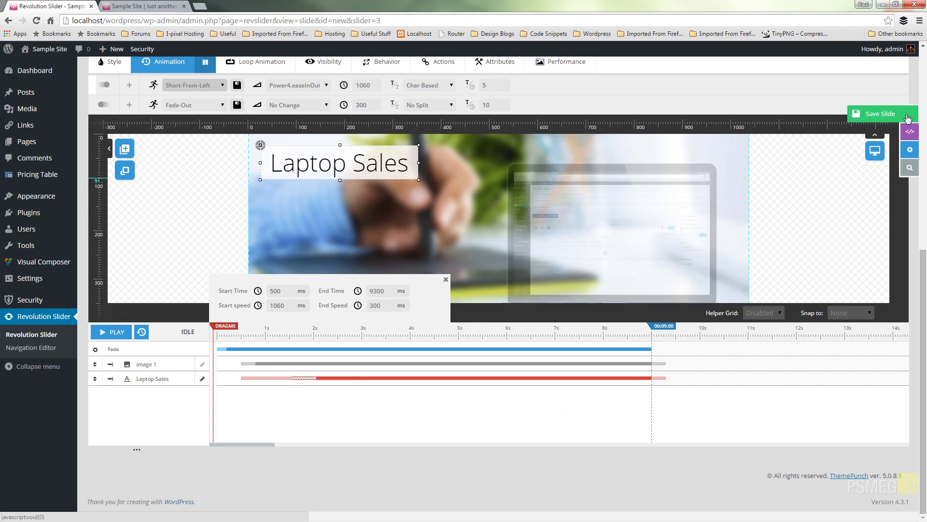
click(908, 118)
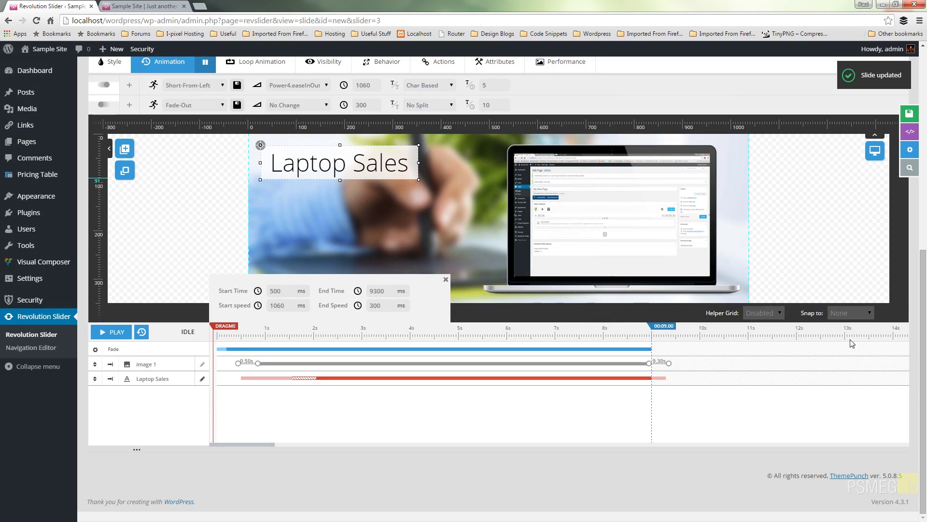
Review the Laptop Sales layer's incoming animation on the canvas and close its timing settings.
scroll(277, 179, up, 2)
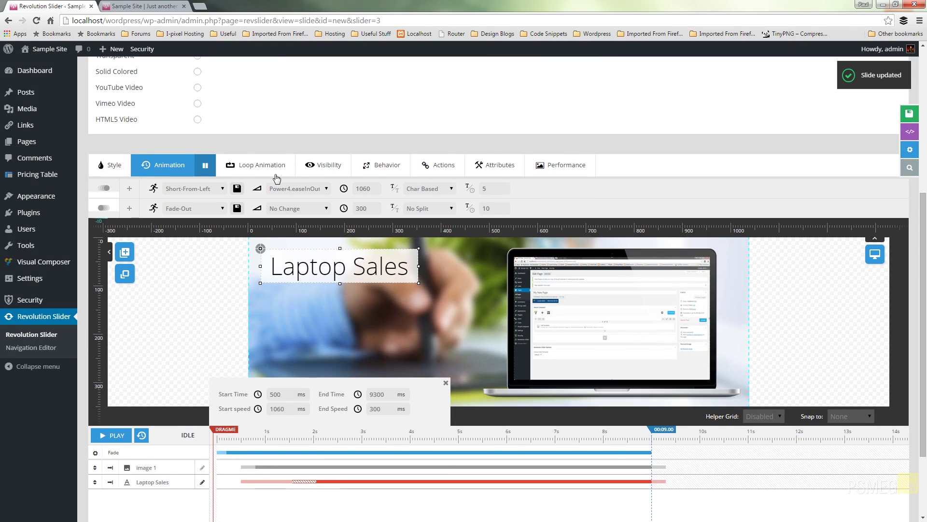
click(205, 165)
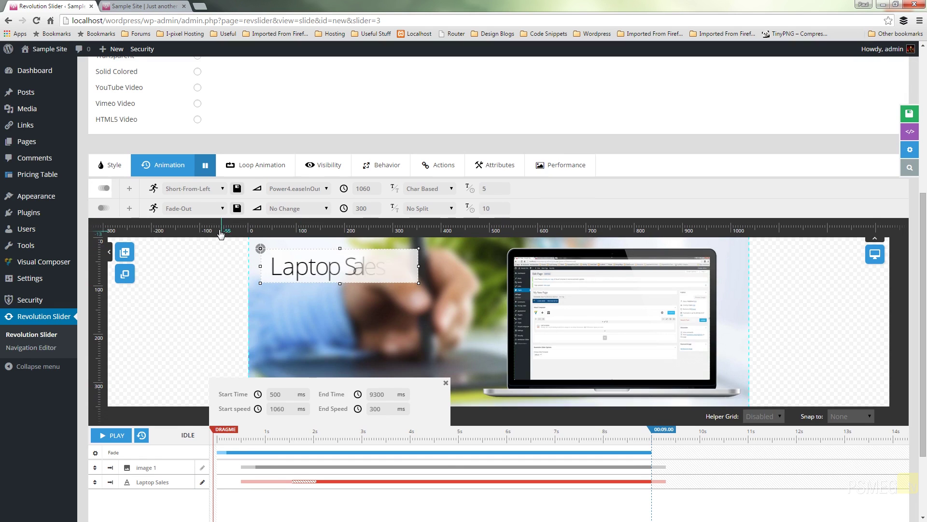
scroll(300, 469, down, 2)
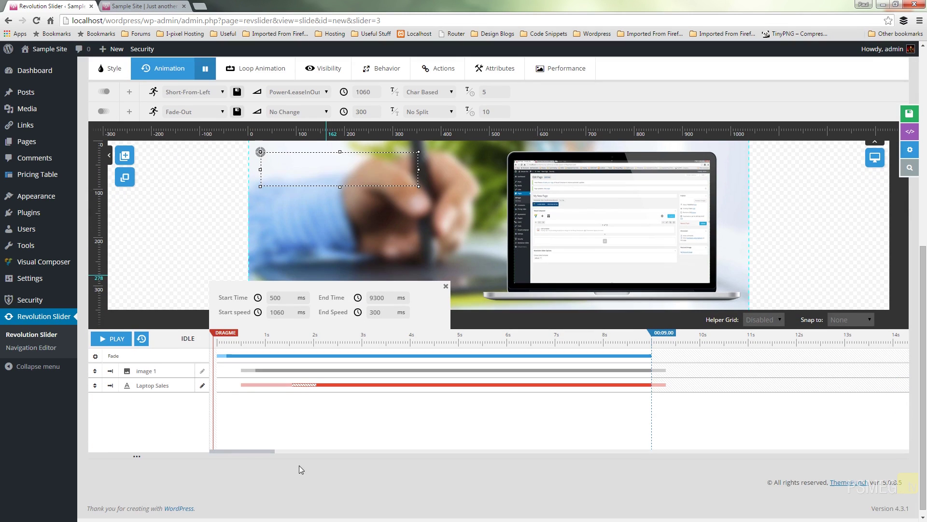
click(445, 288)
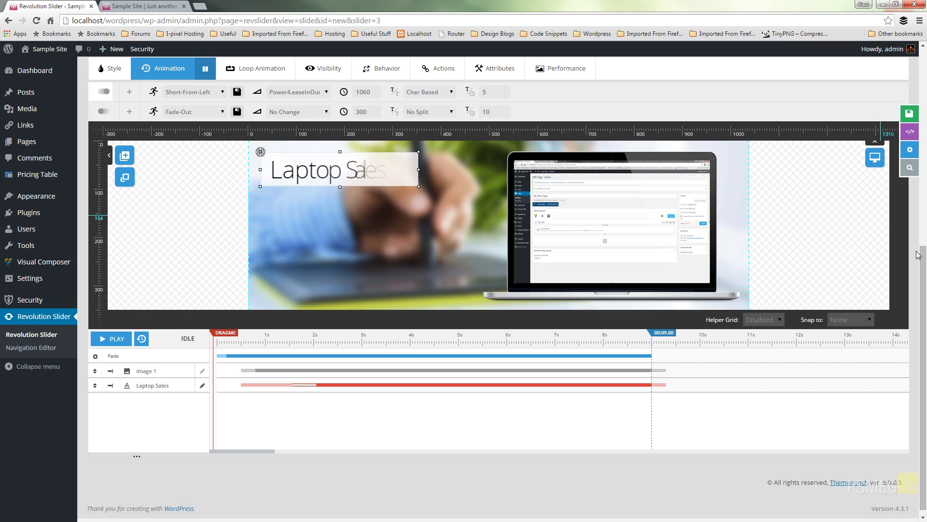
Save the first slide of the Homepage slider again.
scroll(926, 197, up, 1)
scroll(926, 197, up, 5)
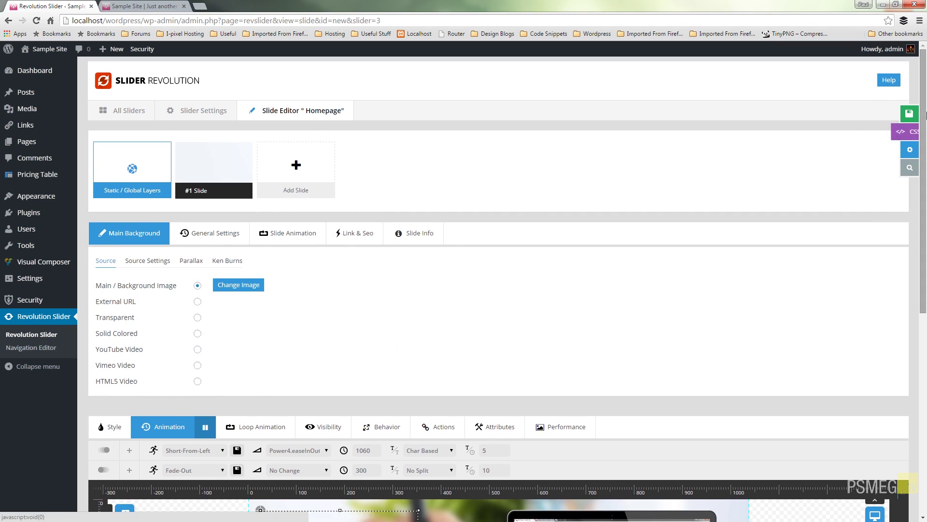
click(899, 116)
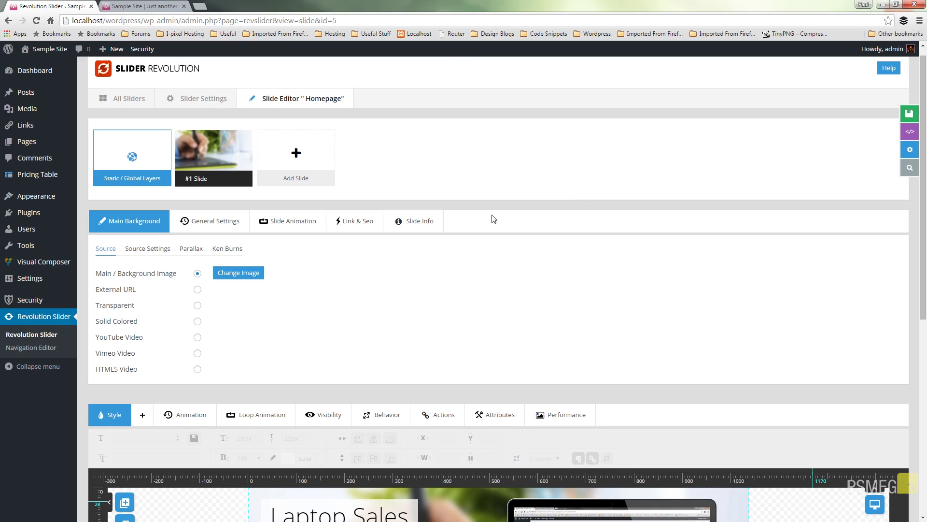
Duplicate the first slide and open the copy, slide #2, for editing.
mouse_move(208, 145)
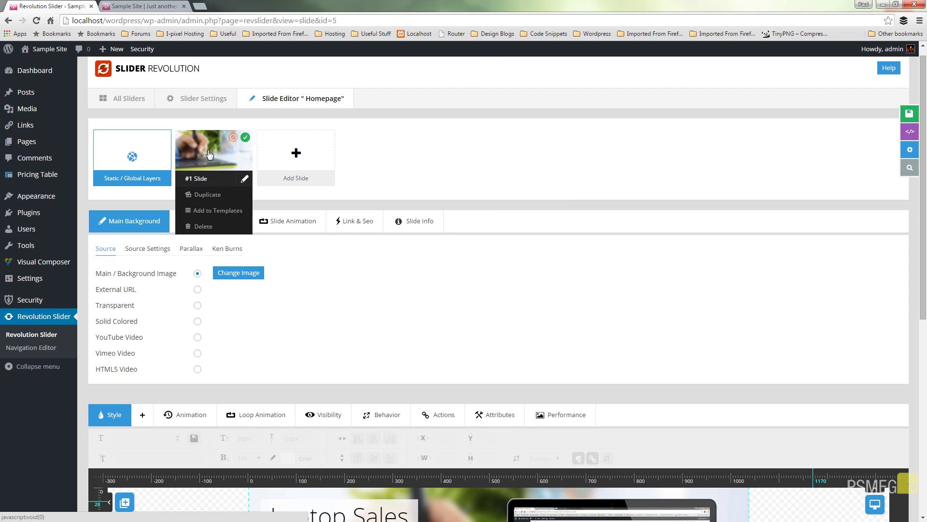
click(209, 195)
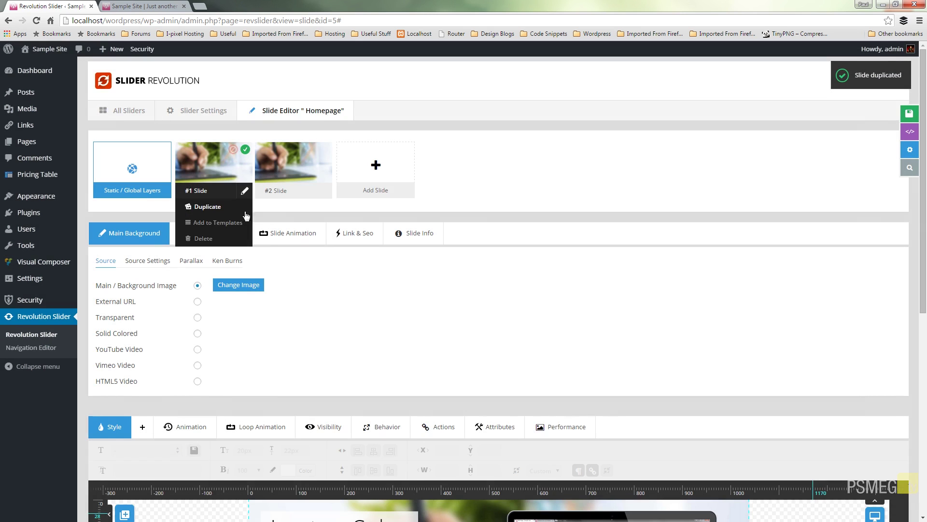
mouse_move(319, 182)
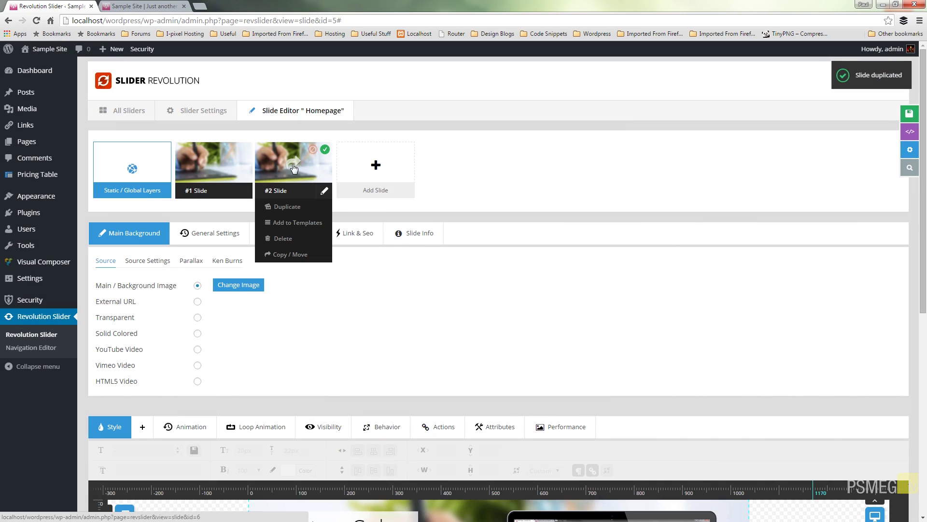
click(276, 167)
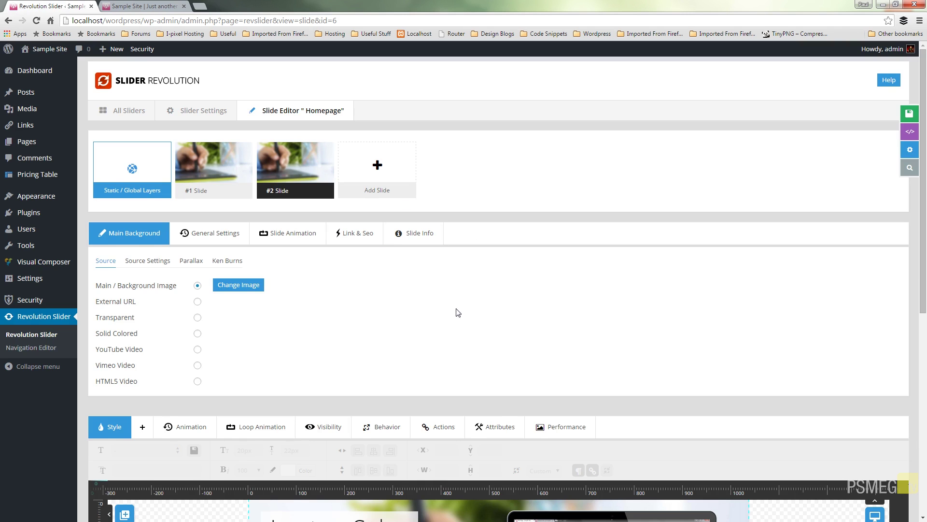
Replace the second slide's main background image with fine-art-bg.jpg from the media library.
scroll(455, 310, down, 4)
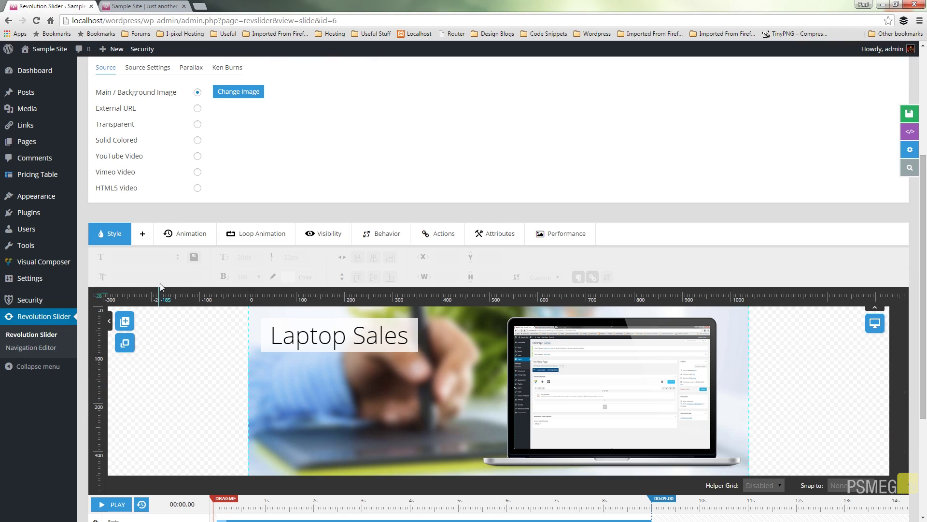
scroll(236, 180, up, 2)
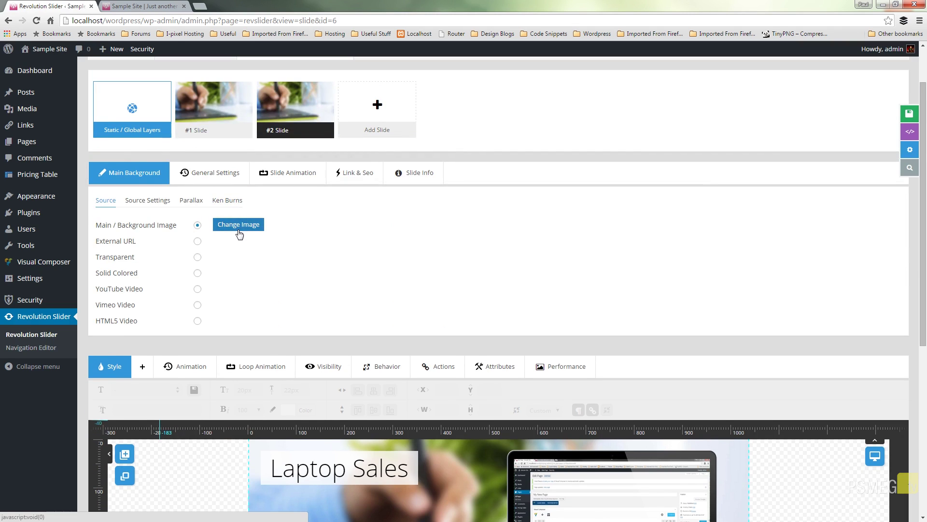
click(239, 226)
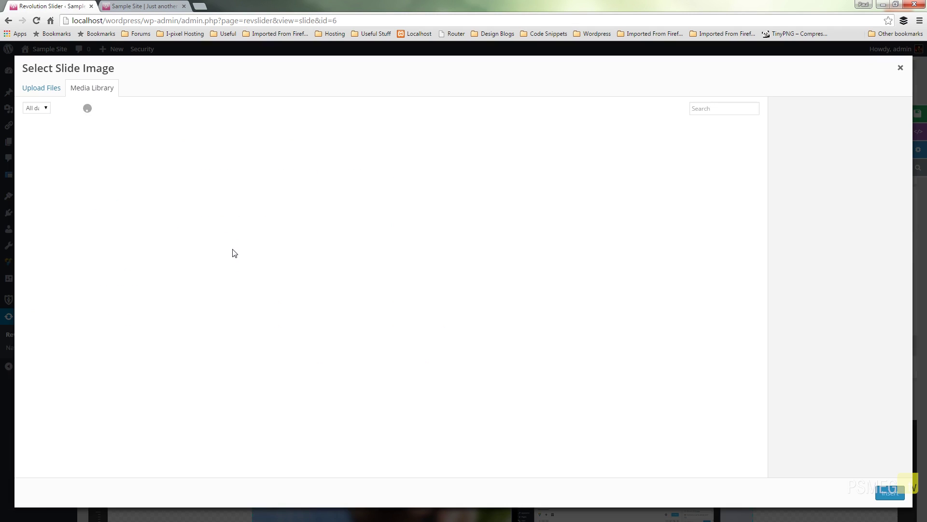
click(285, 162)
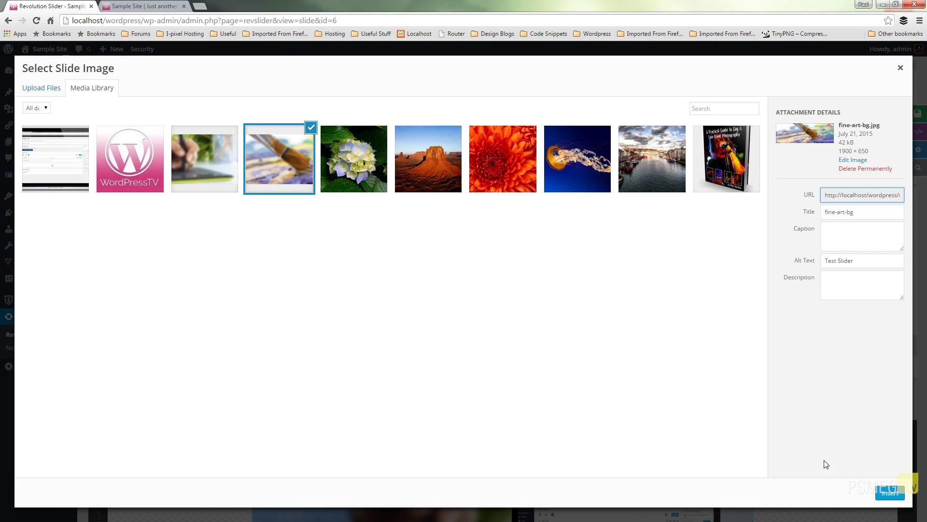
click(890, 493)
Change the second slide's Laptop Sales text to "Laptop Servicing".
scroll(114, 393, down, 3)
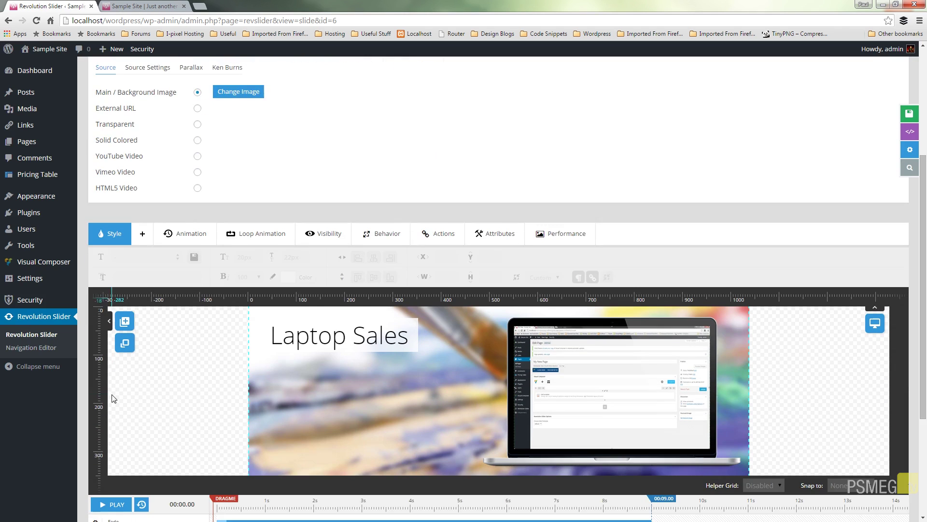
scroll(111, 398, down, 2)
click(341, 239)
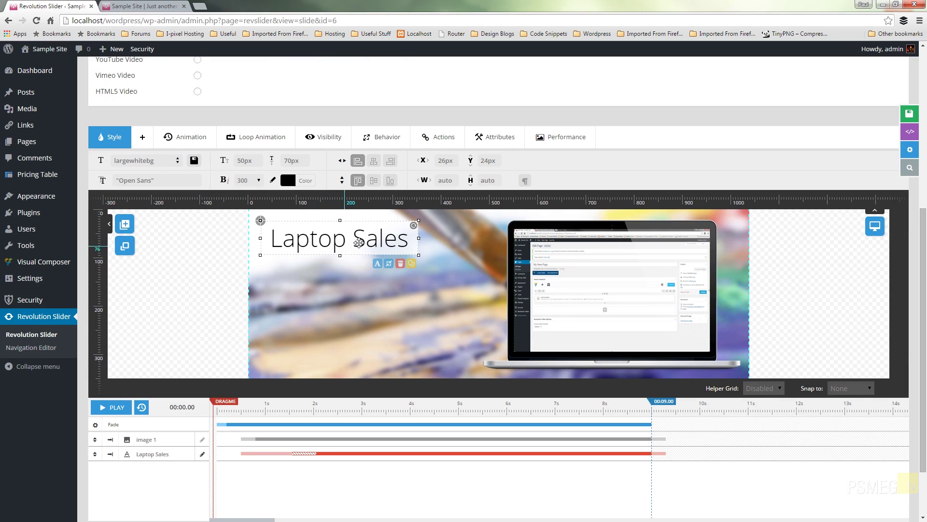
click(378, 264)
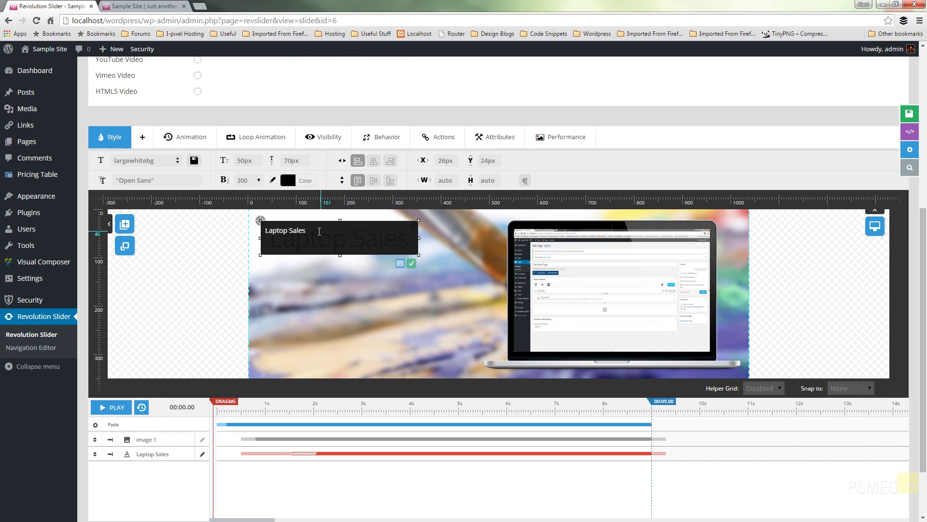
drag(307, 231, 292, 234)
text(Servi)
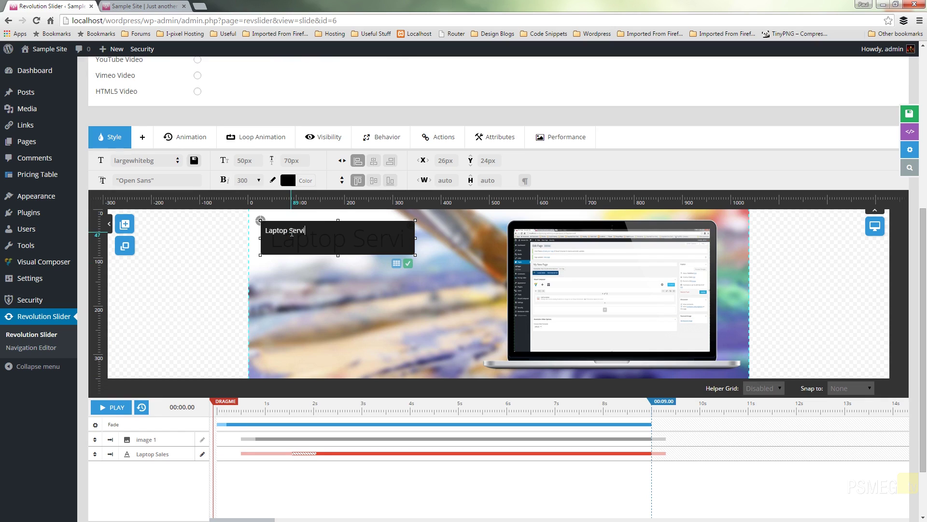
text(cong)
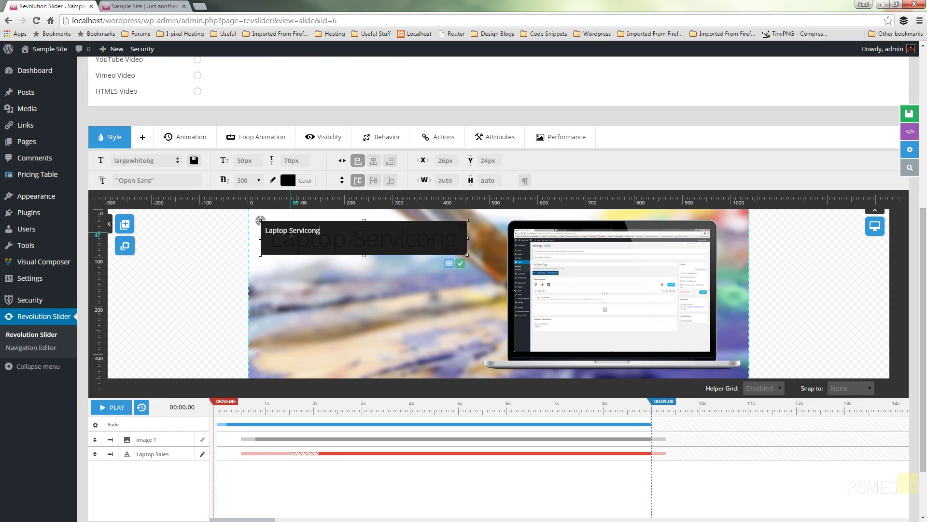
key(BackSpace)
key(BackSpace)
key(BackSpace)
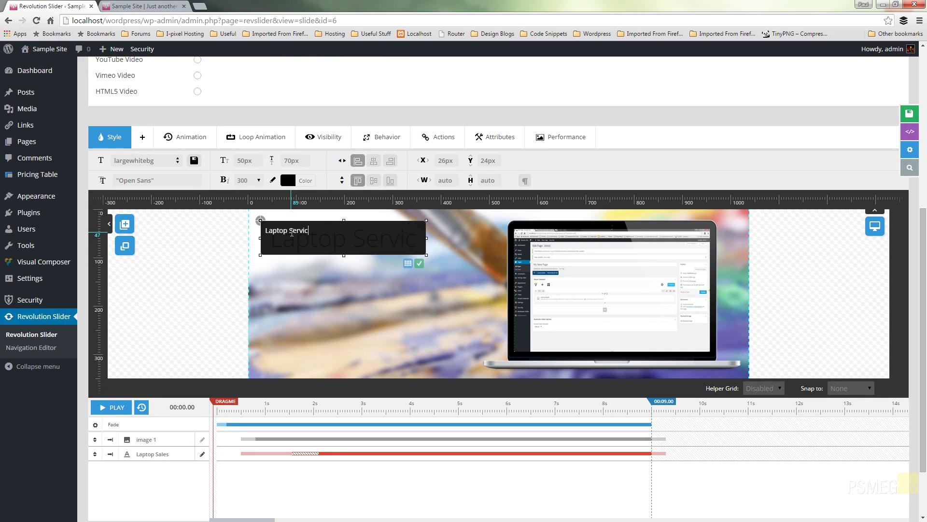
text(ing)
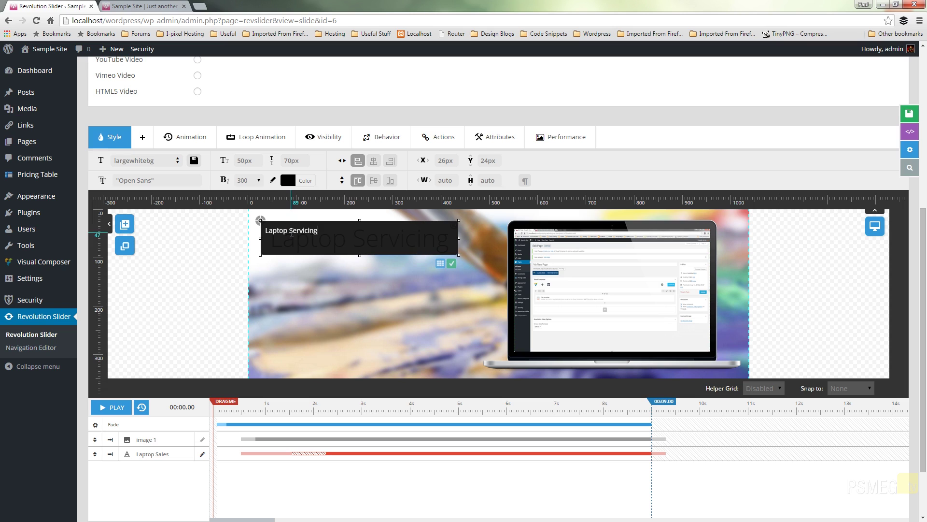
click(452, 264)
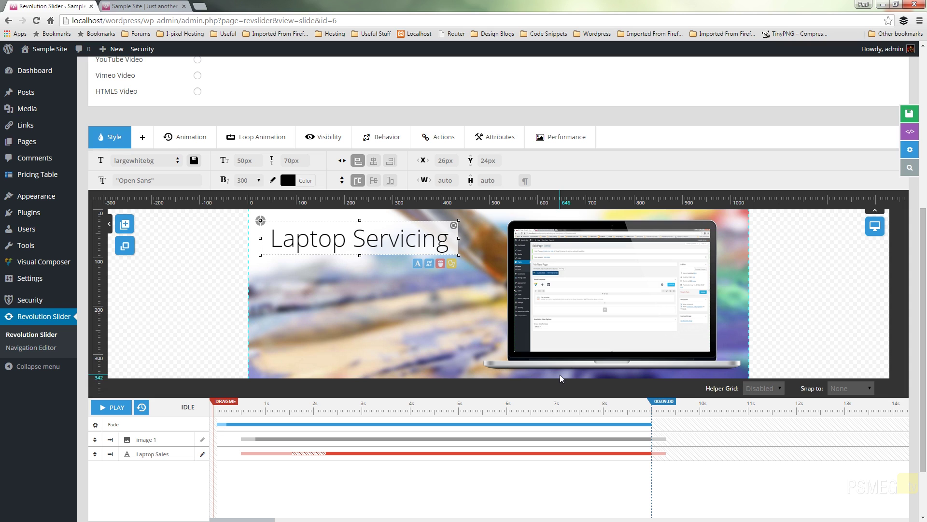
Save the second slide, check both slides on the sample site's home page and return to the slide editor.
click(912, 114)
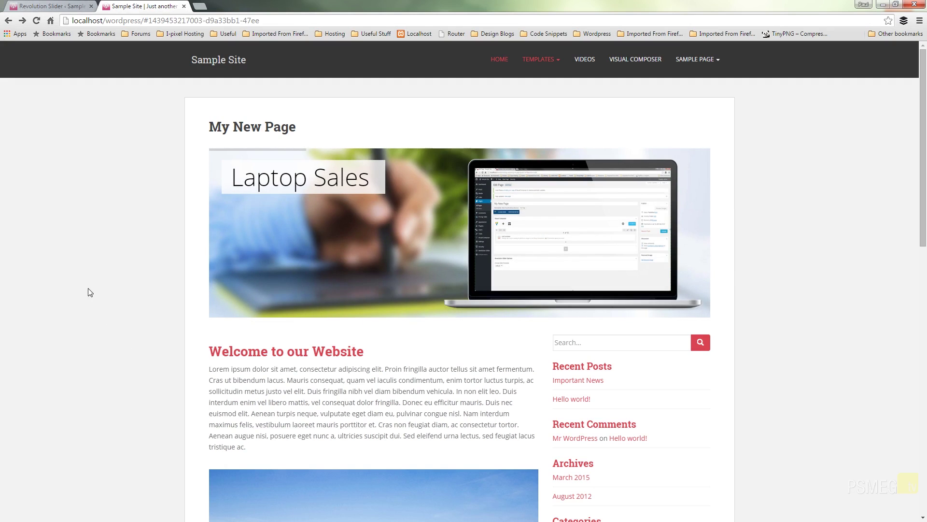
mouse_move(344, 198)
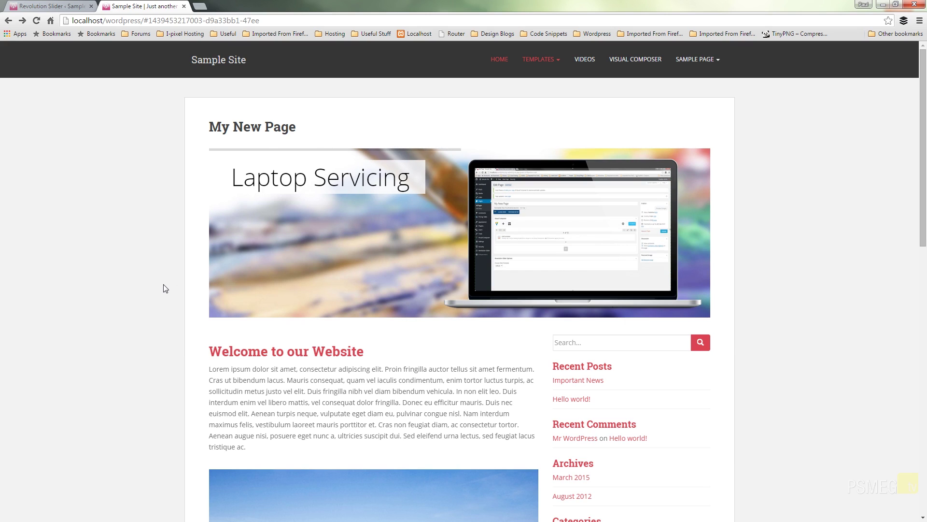
click(63, 7)
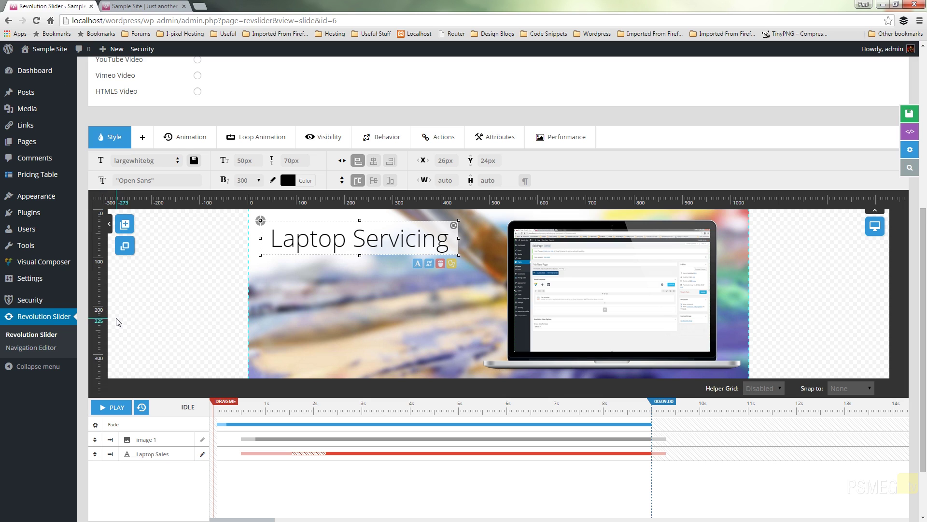
Delay the Laptop Servicing text layer's start time to 2120 ms on the timeline.
mouse_move(390, 454)
click(546, 301)
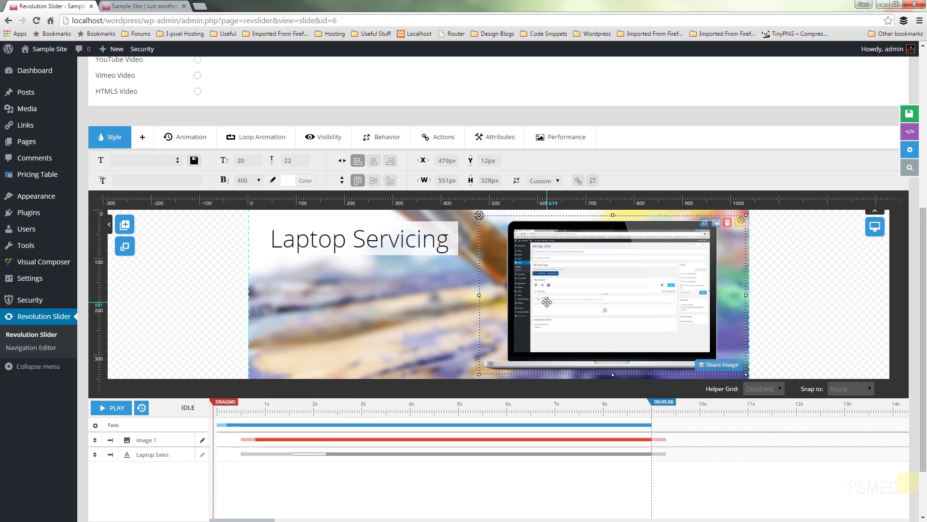
mouse_move(300, 453)
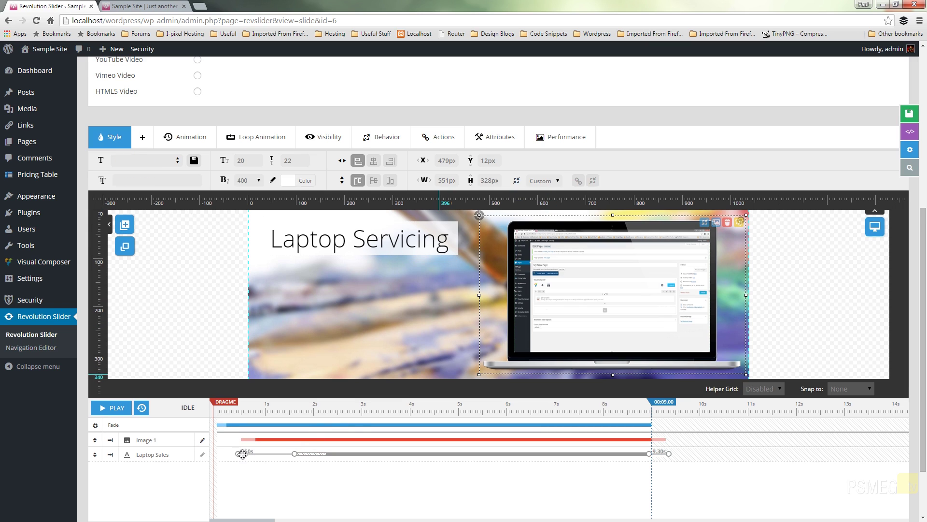
drag(242, 453, 322, 454)
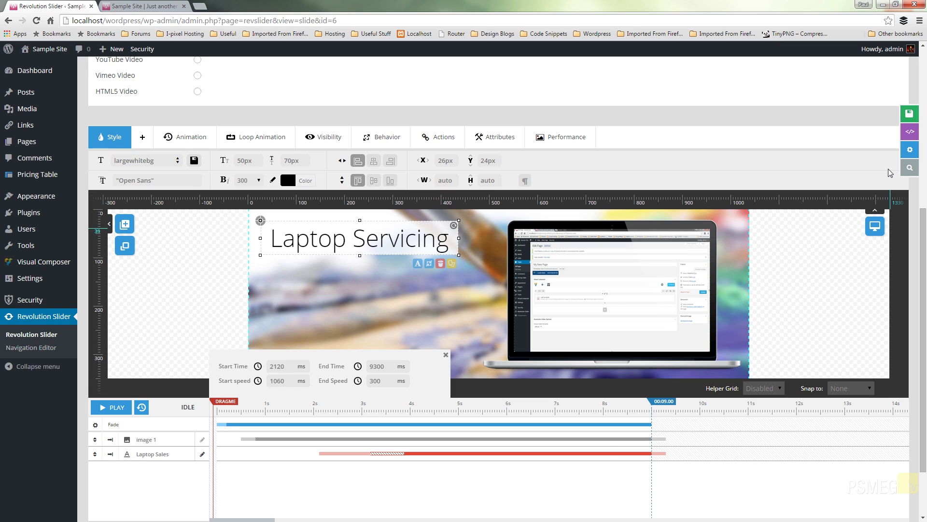
Save the second slide, reload the sample site's home page and browse through both slides to check the text timing.
click(912, 118)
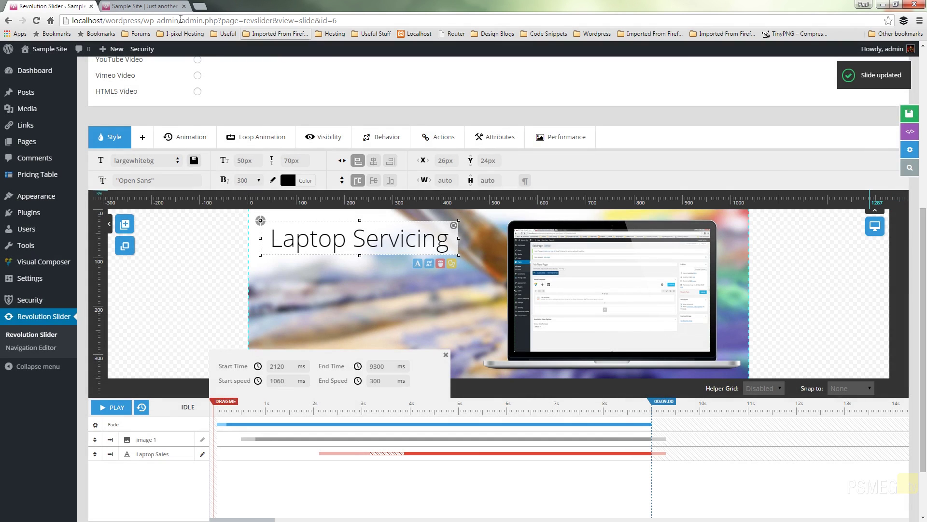
click(146, 7)
click(36, 20)
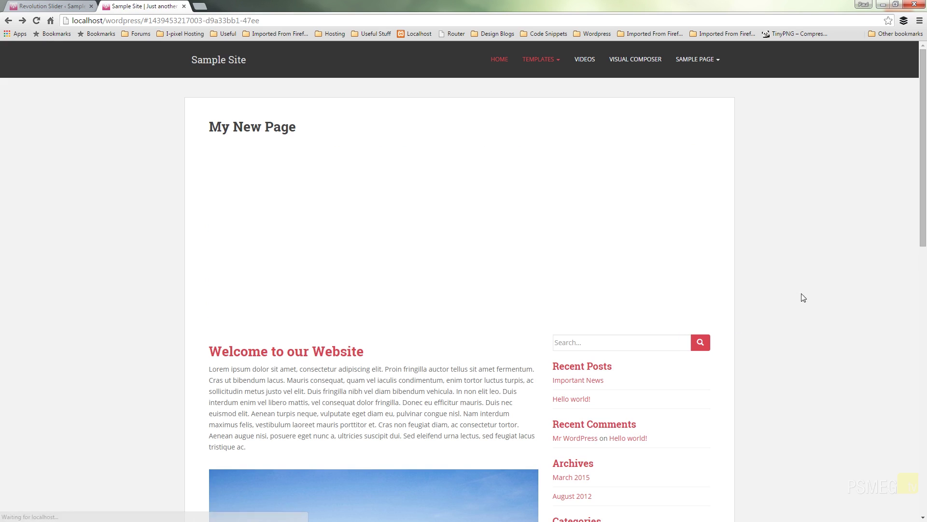
mouse_move(699, 230)
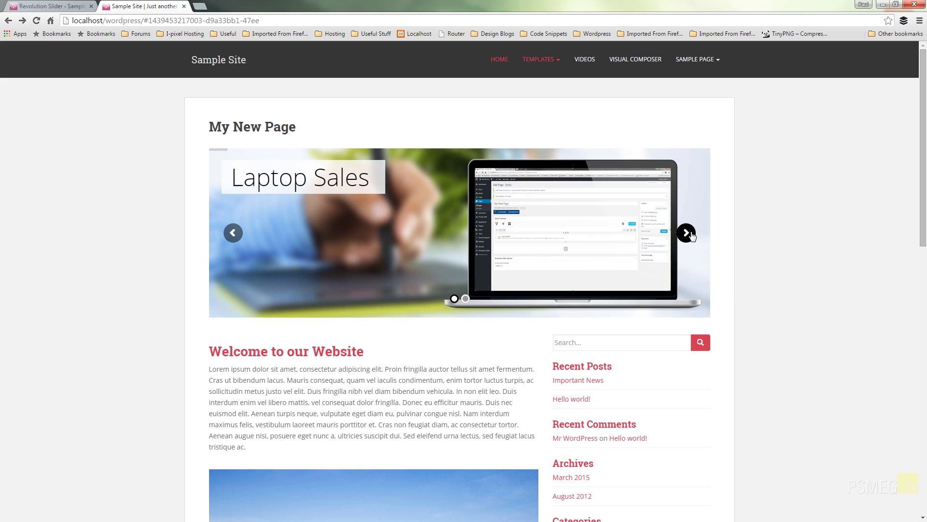
click(686, 233)
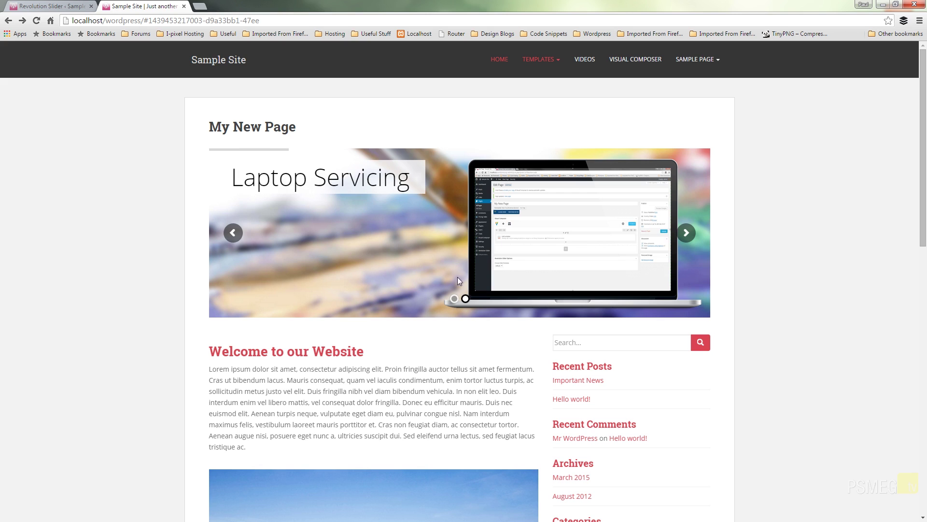
click(686, 235)
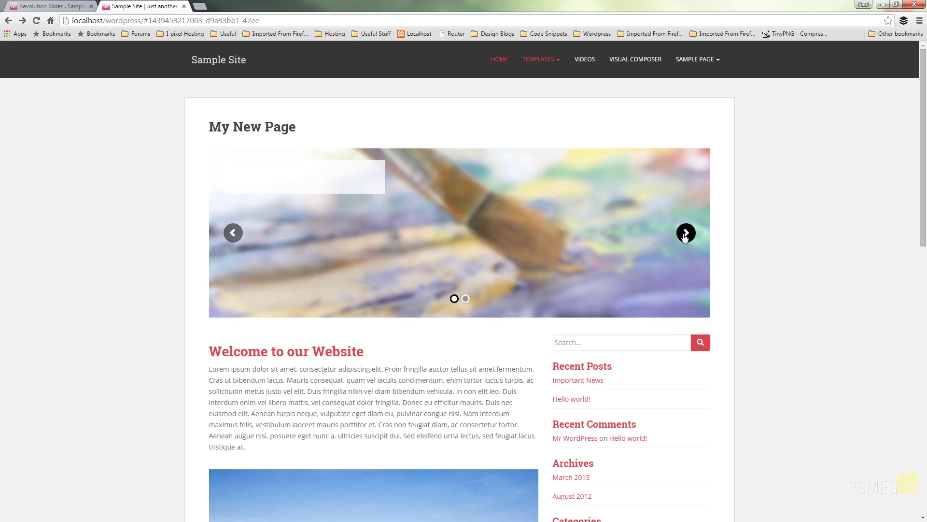
click(685, 236)
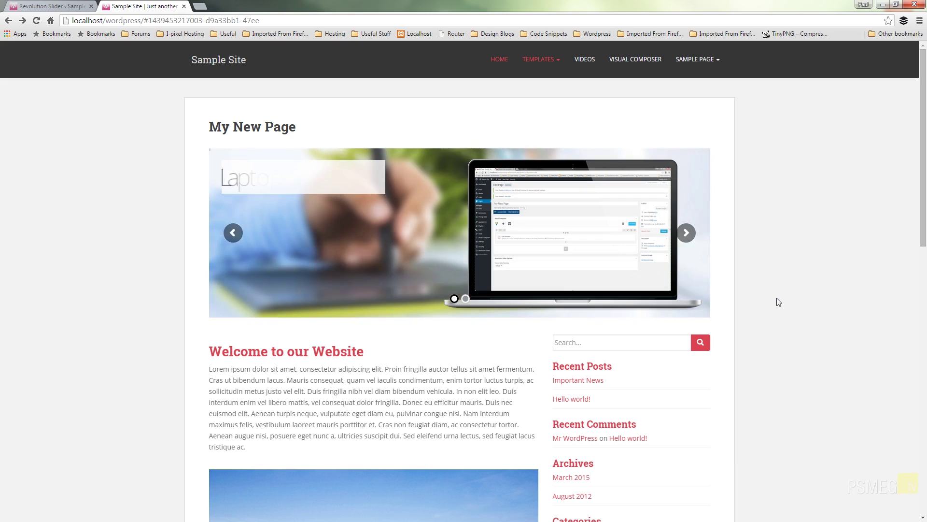
click(698, 236)
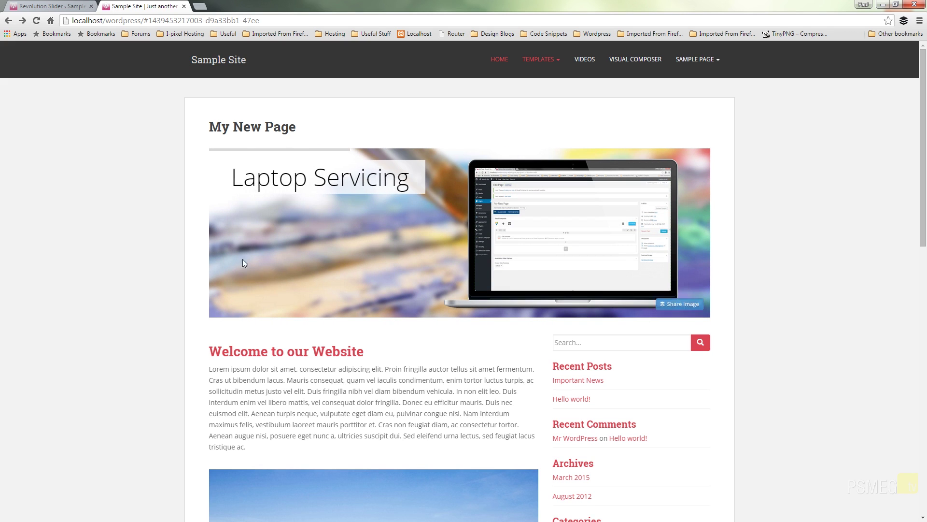
Disable the progress bar in the Homepage slider's general settings and save the slider.
click(67, 7)
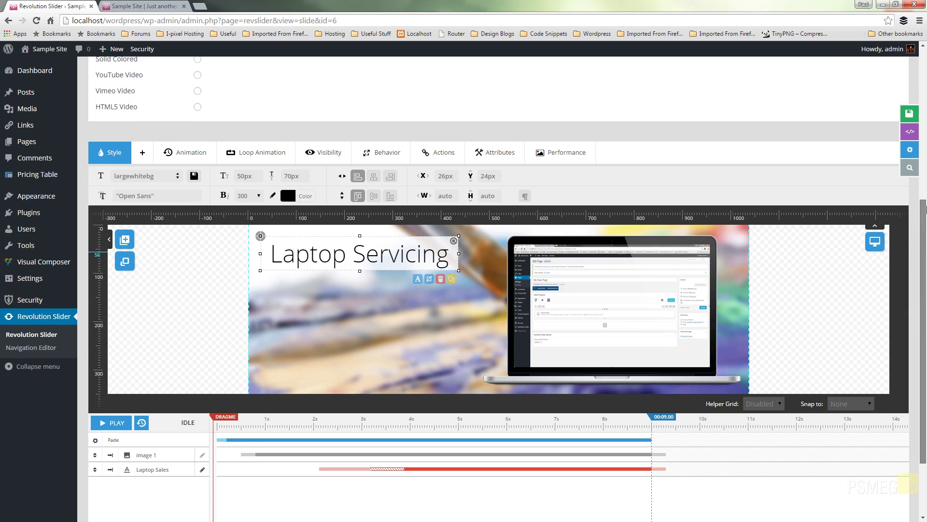
drag(925, 226, 925, 68)
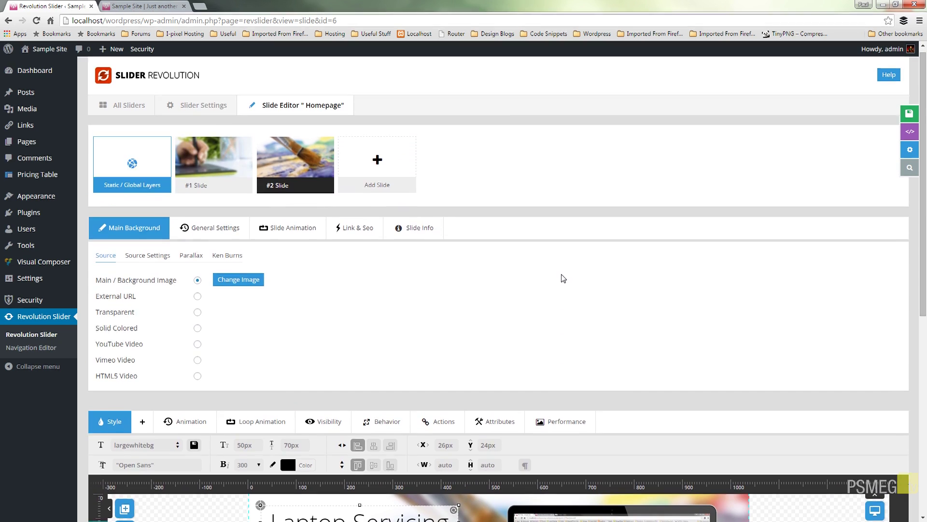
click(209, 112)
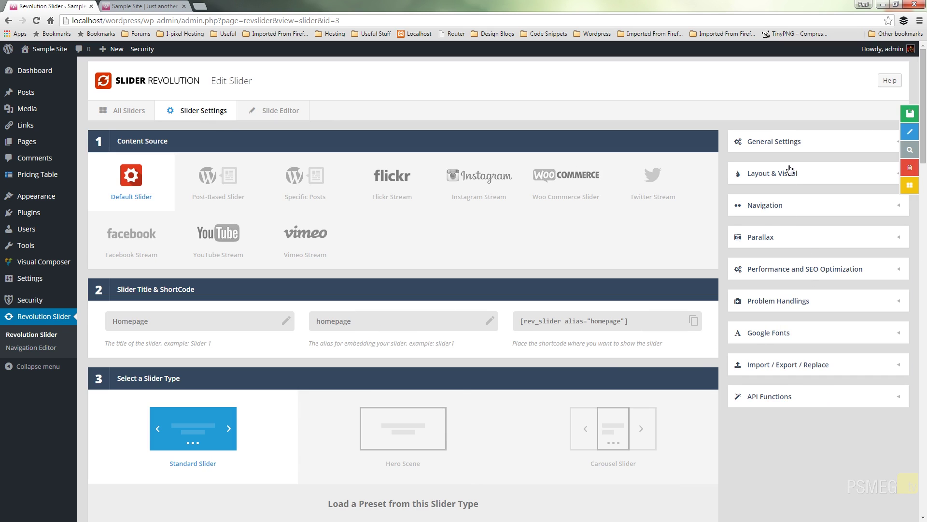
click(791, 151)
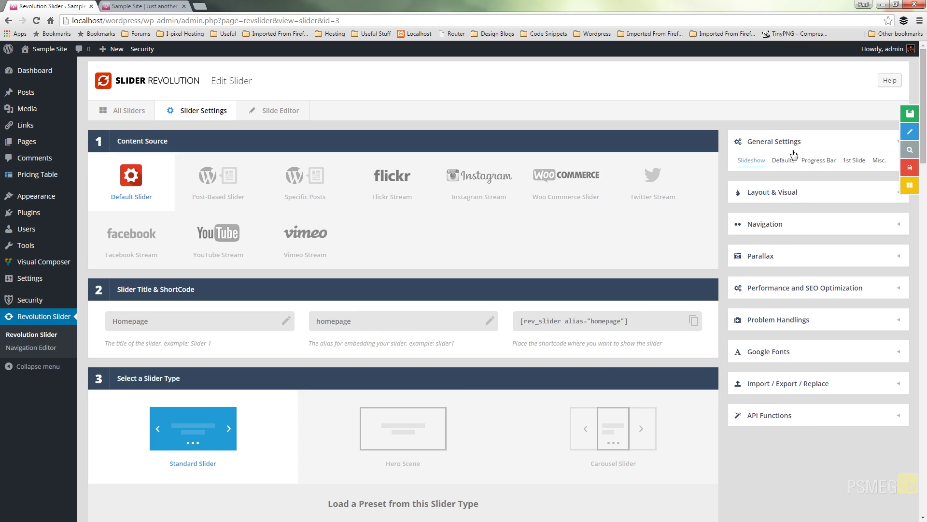
click(818, 168)
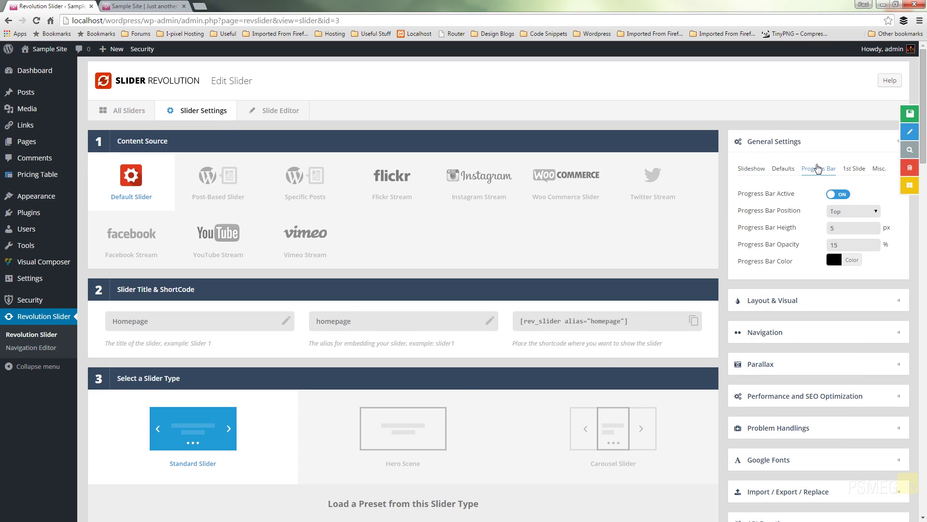
click(844, 194)
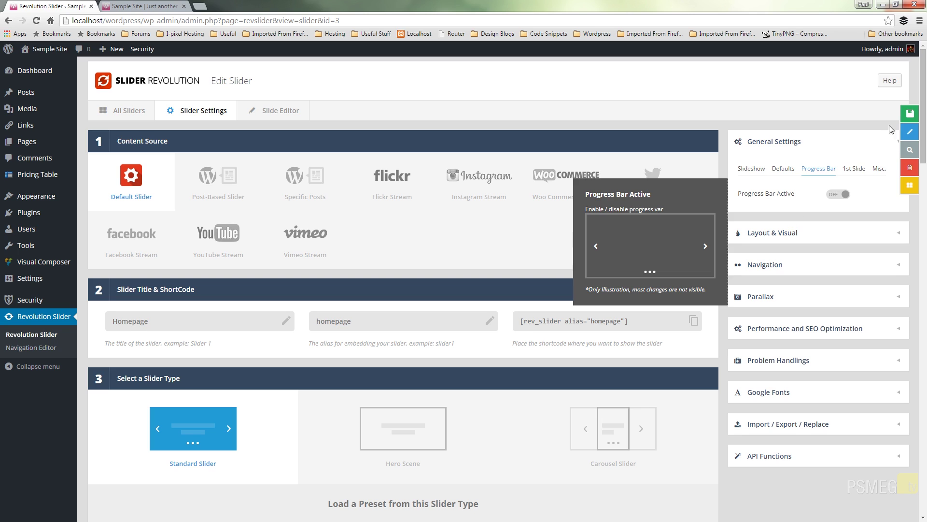
click(909, 114)
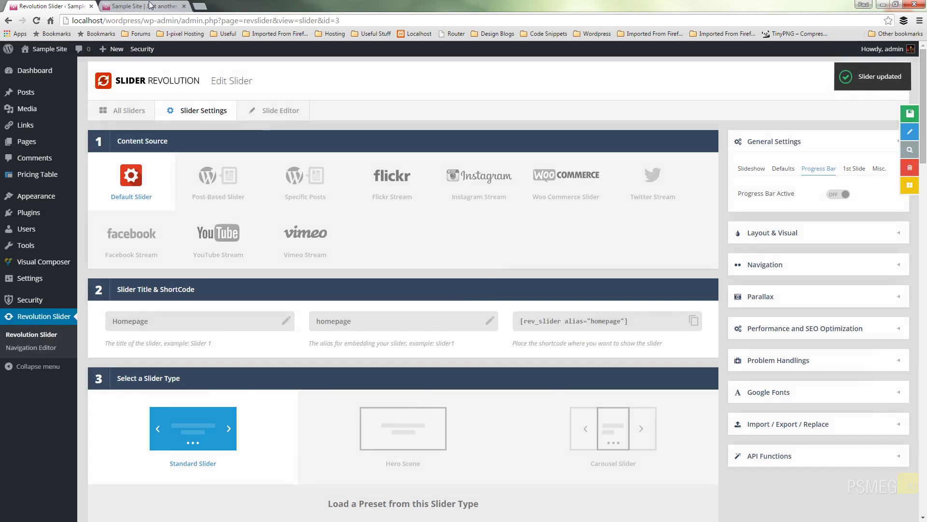
Reload the sample site's home page to check the progress bar change, and return to the slider settings.
click(153, 6)
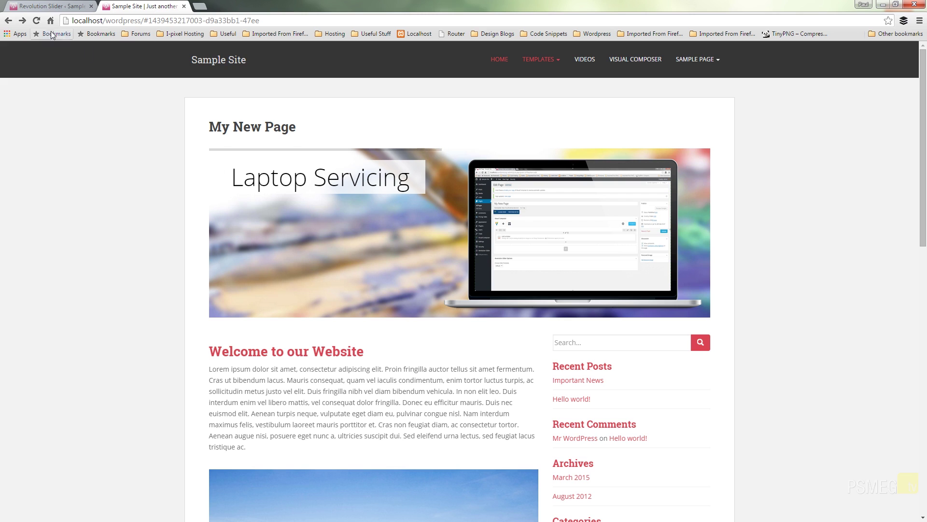
click(36, 20)
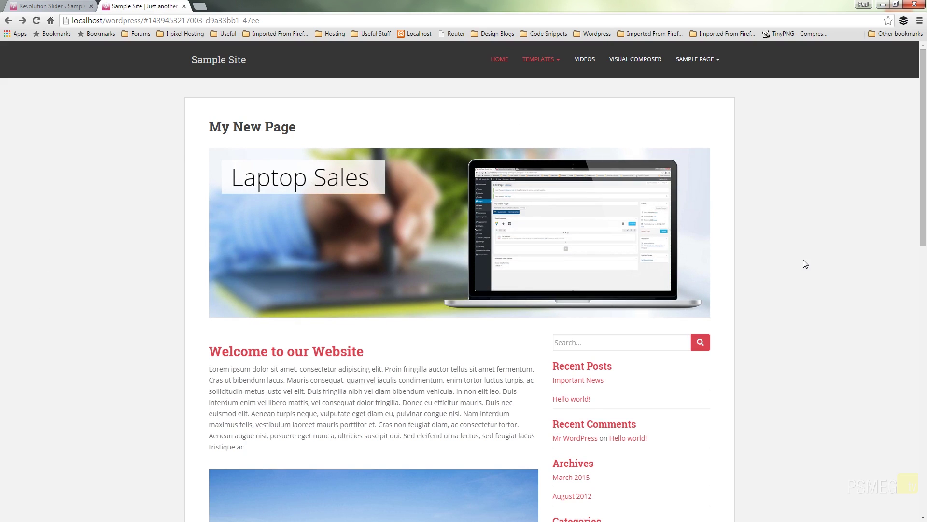
click(46, 8)
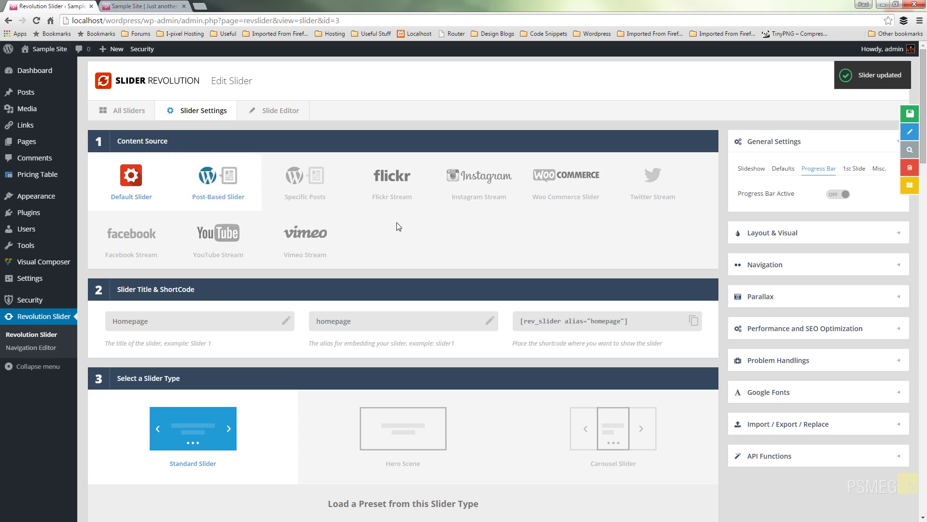